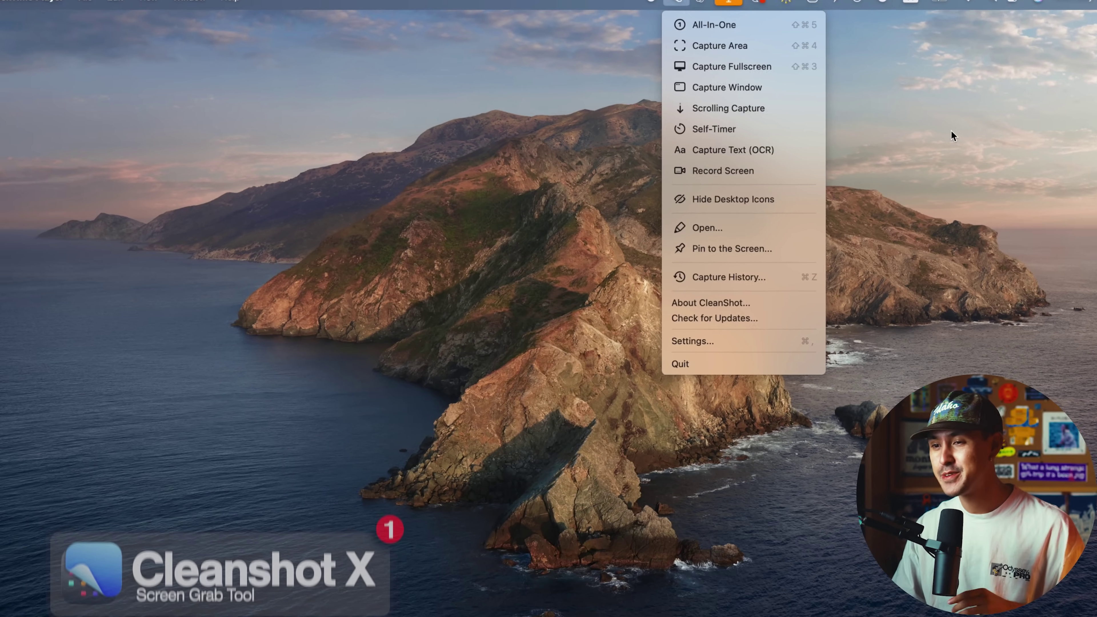
Browse CleanShot X's capture modes from its menu-bar icon, dismissing and reopening the list.
click(668, 11)
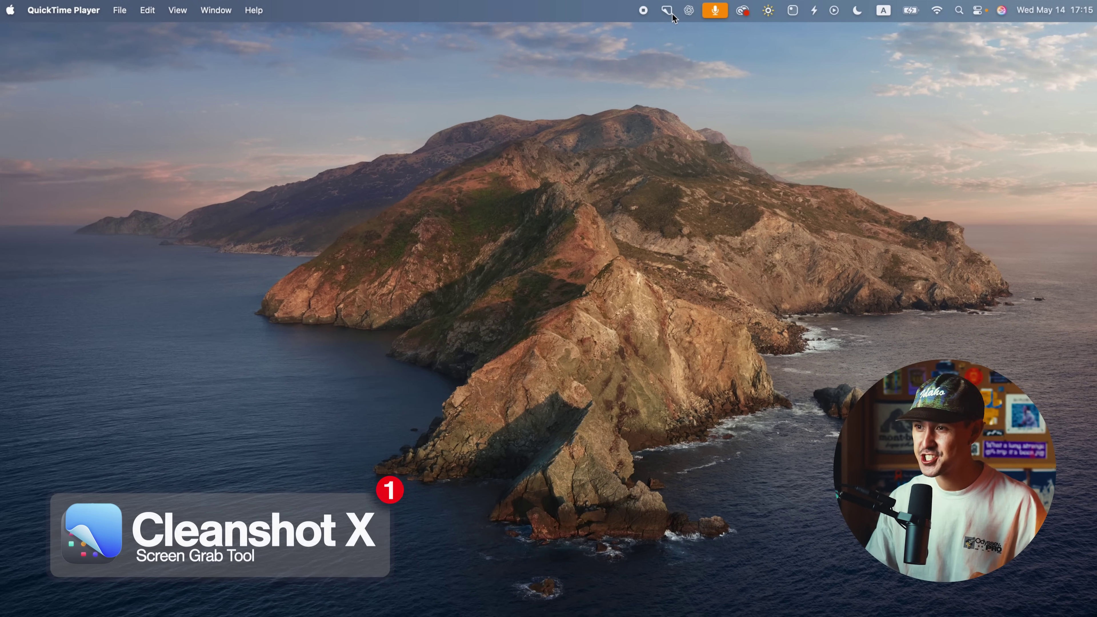
click(668, 10)
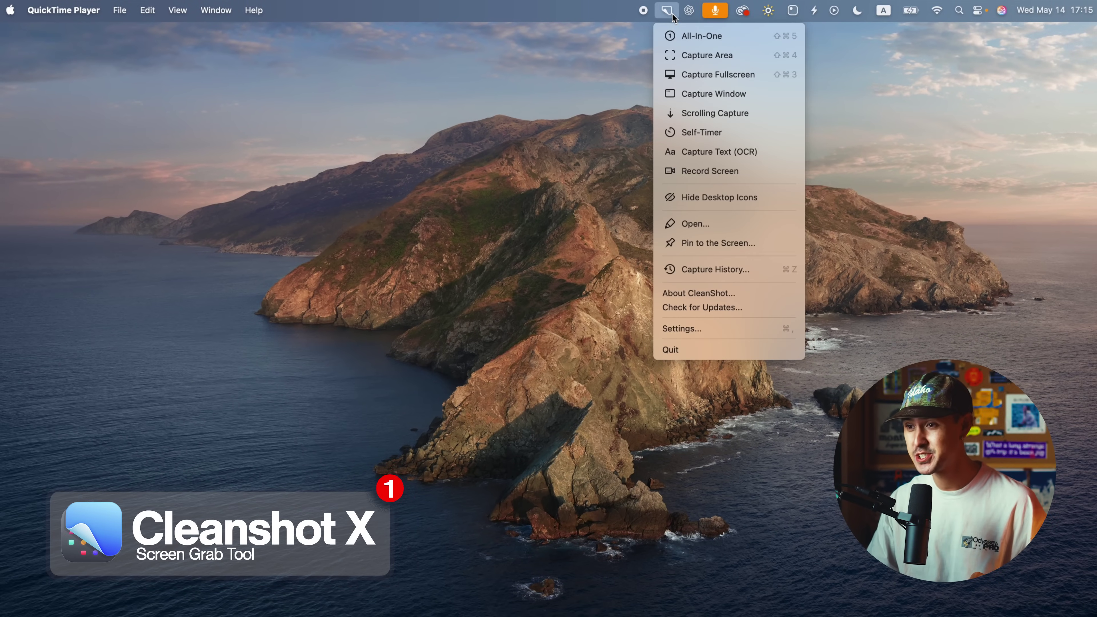
key(Escape)
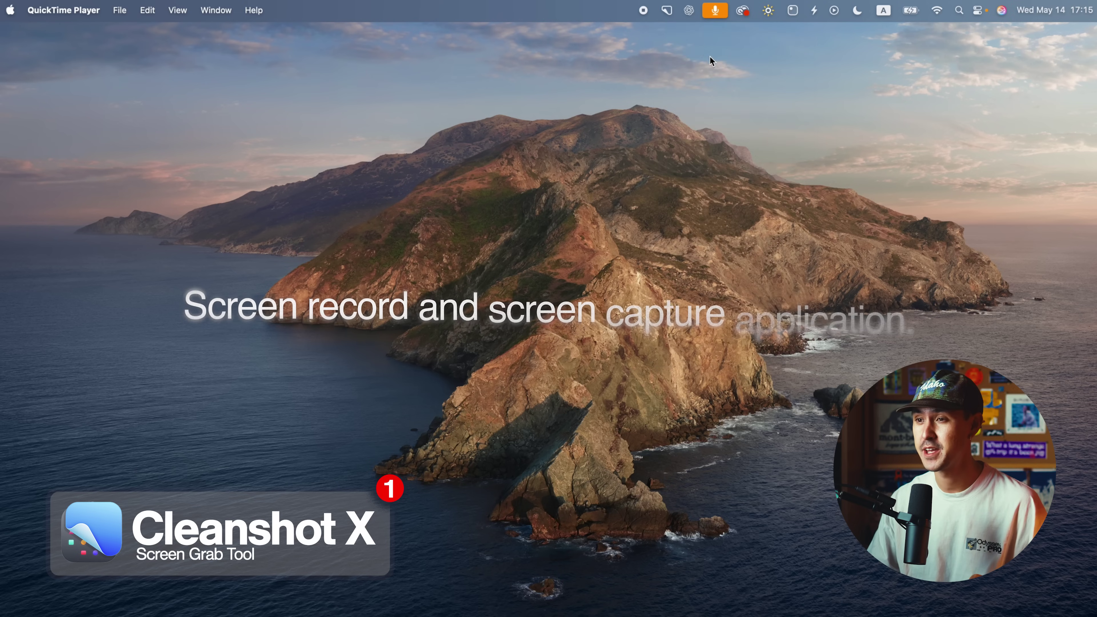
click(669, 15)
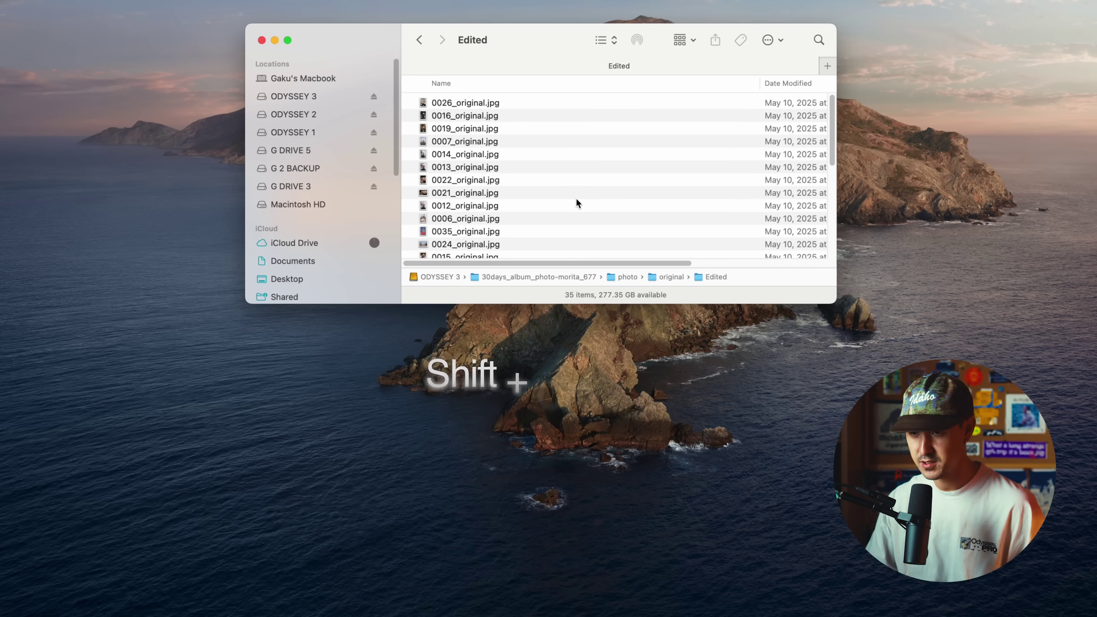
Capture the full screen with Shift+Cmd+3 and open the screenshot for annotating.
key(shift+super+3)
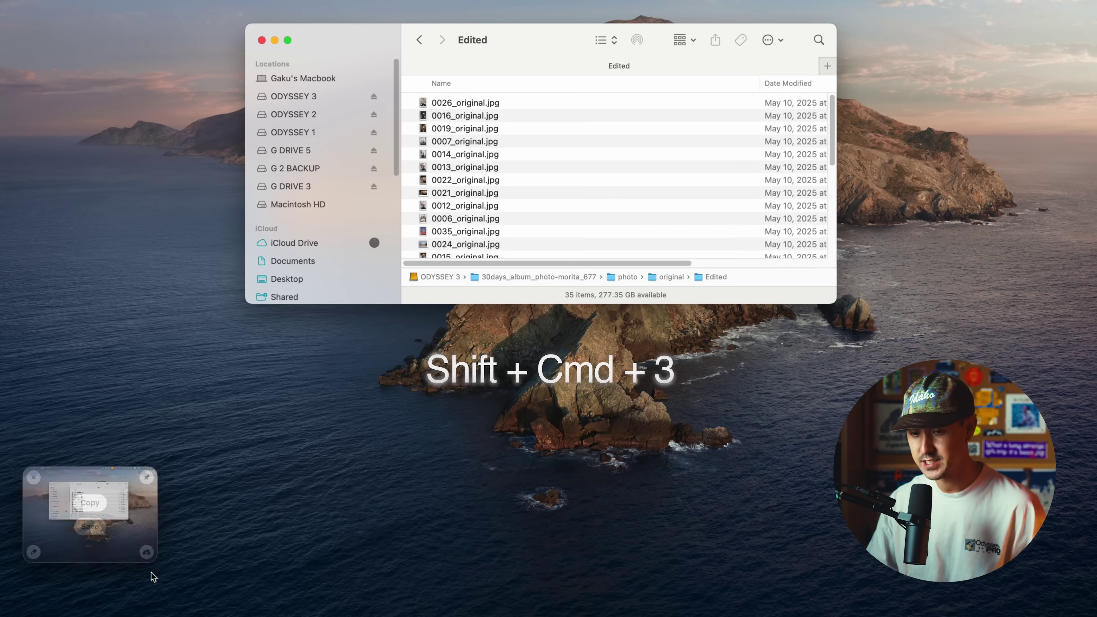
mouse_move(85, 499)
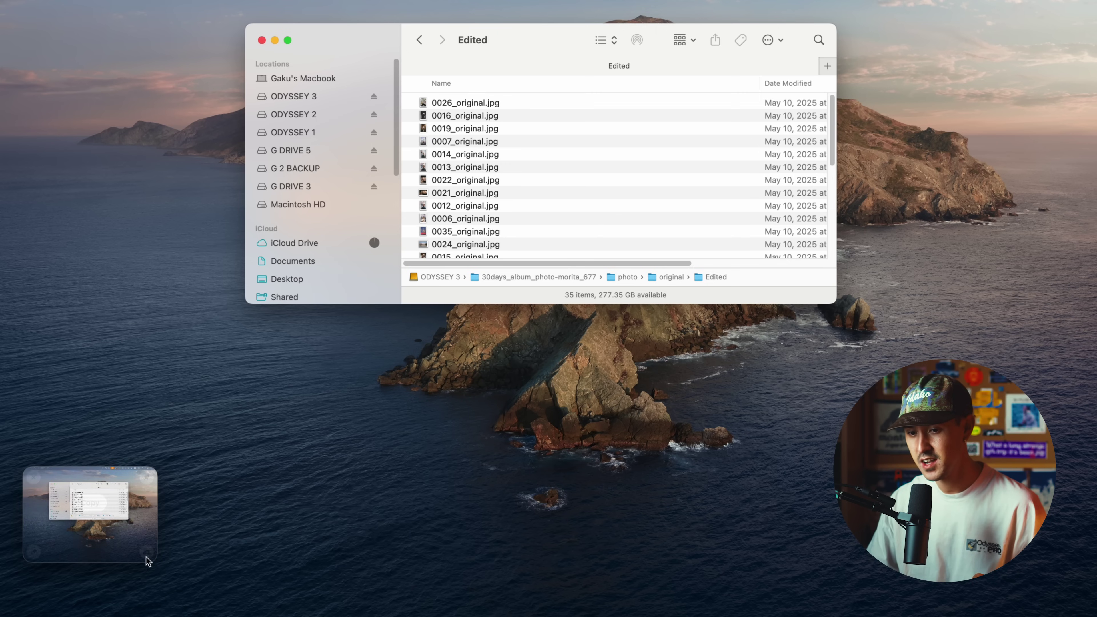
click(33, 553)
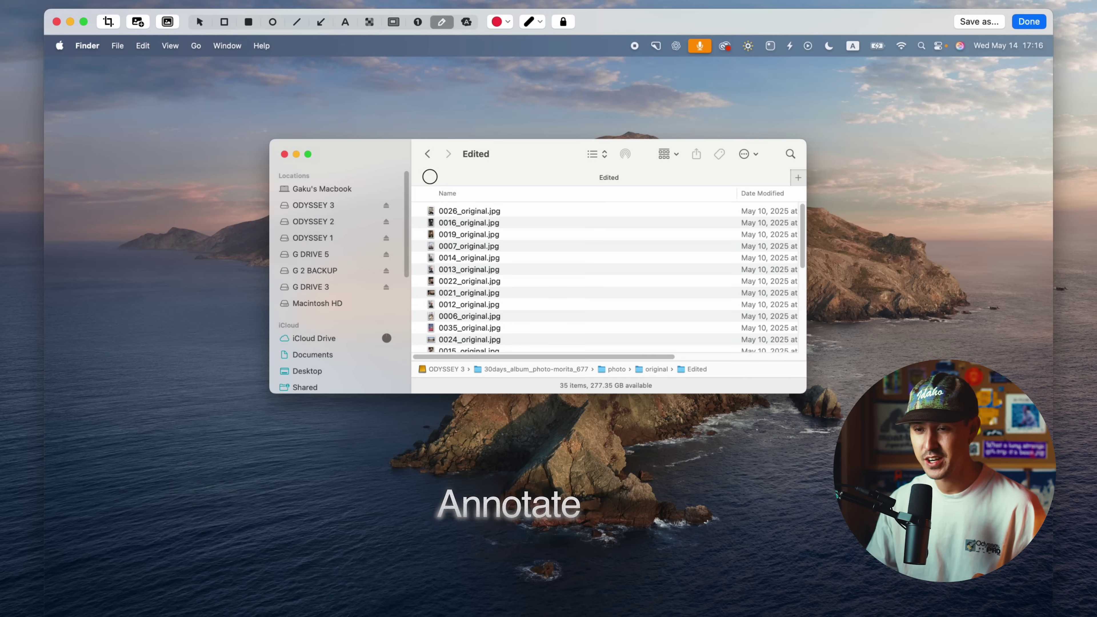
Add a red loop, a red diagonal stroke, a highlight on rows 0016–0019 and 'Test' text, then finish.
mouse_move(179, 255)
mouse_down()
mouse_move(580, 103)
mouse_move(503, 428)
mouse_move(281, 155)
mouse_up()
drag(691, 88, 296, 430)
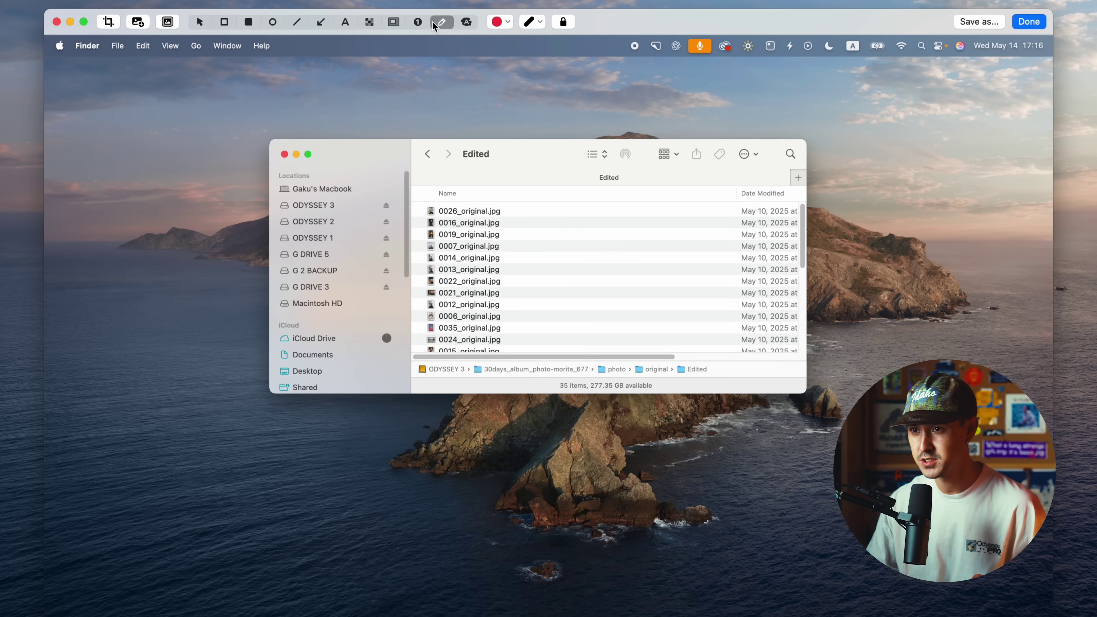
drag(413, 230, 568, 234)
key(t)
click(346, 110)
text(Test)
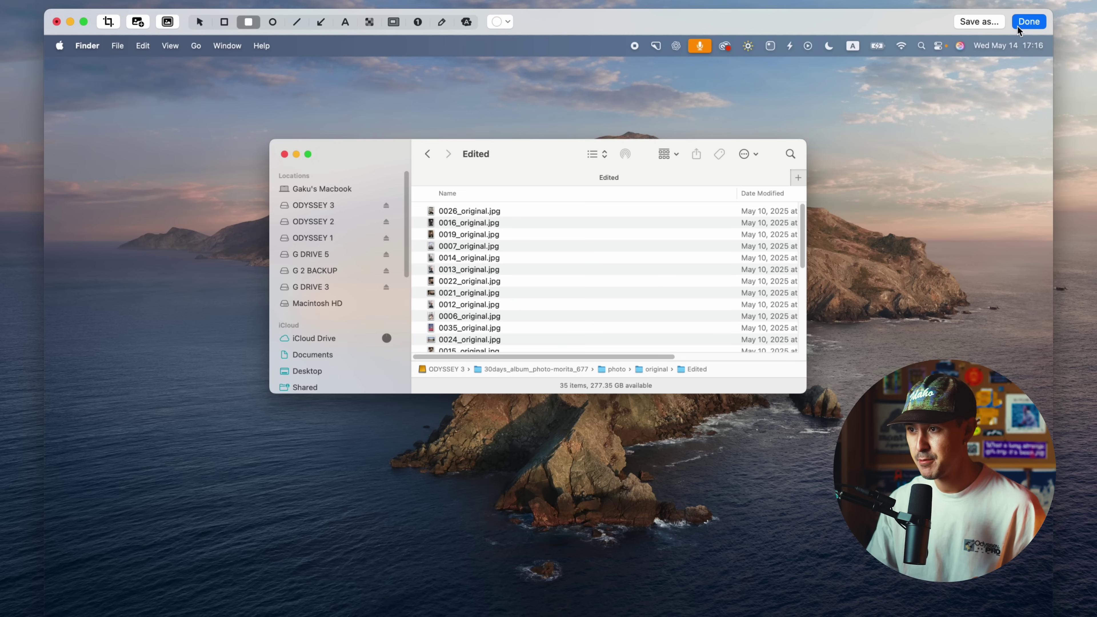
key(Escape)
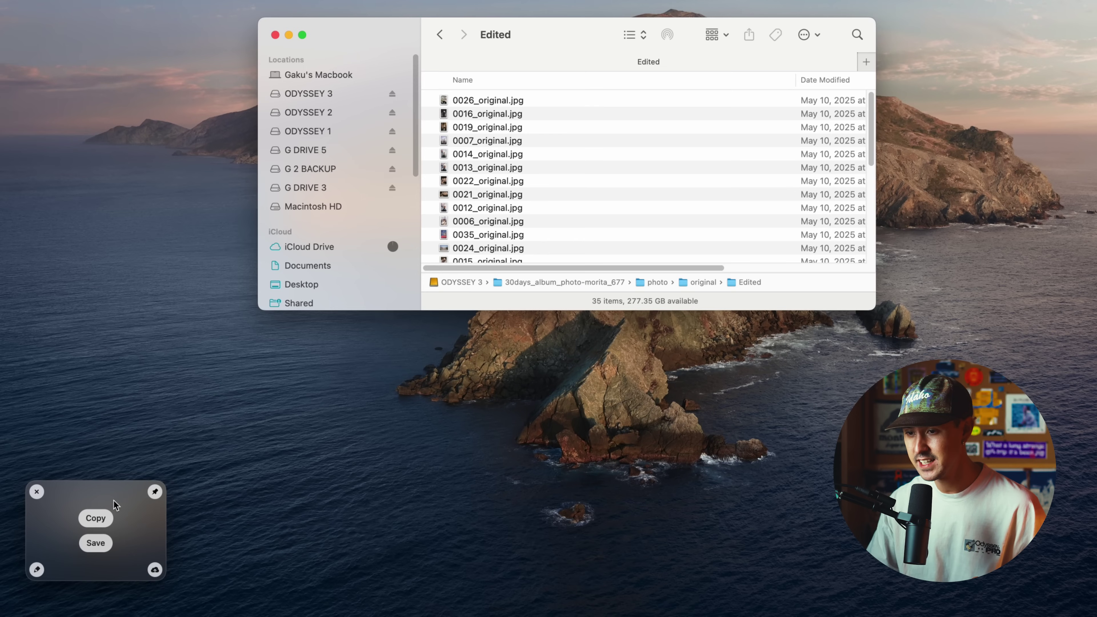
Save the capture into the Edited folder, then capture and preview the area around the Finder window.
drag(98, 514, 565, 212)
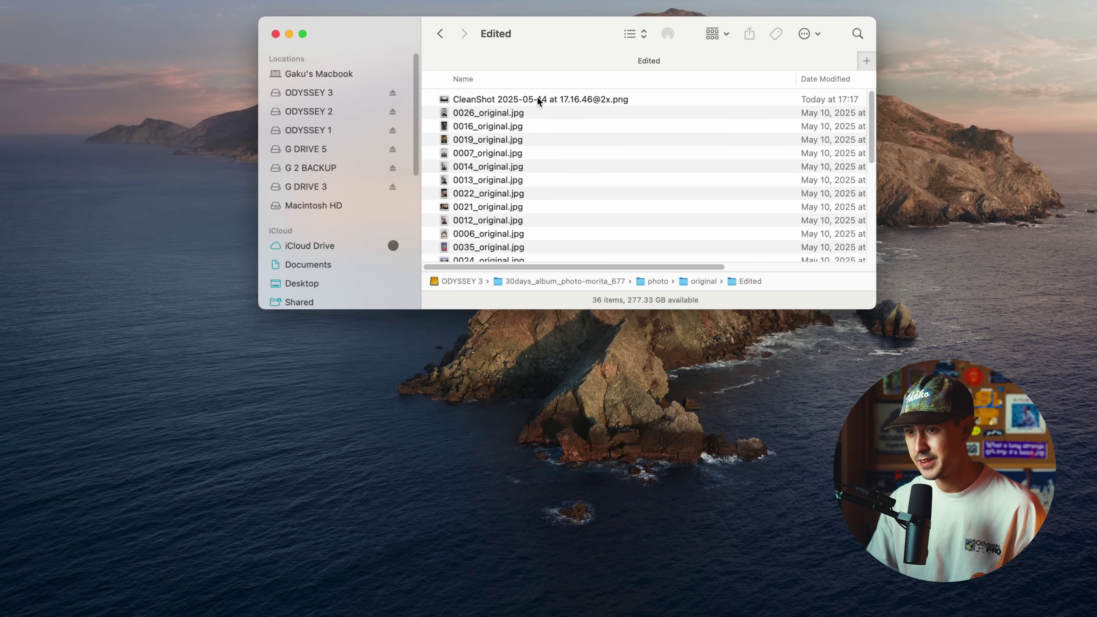
click(536, 98)
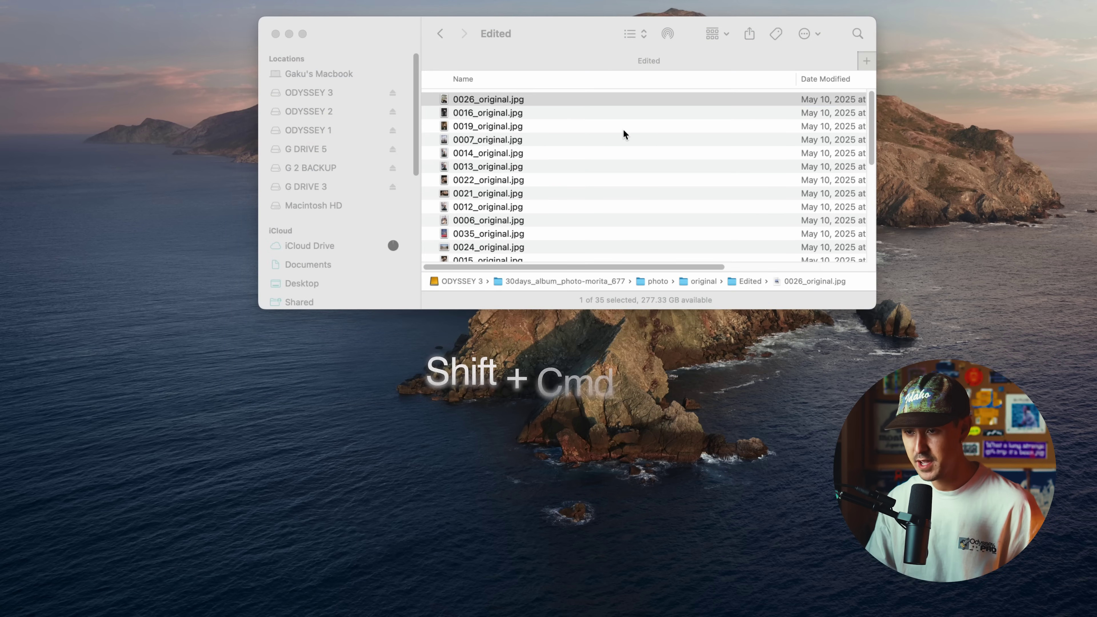
key(shift+super+4)
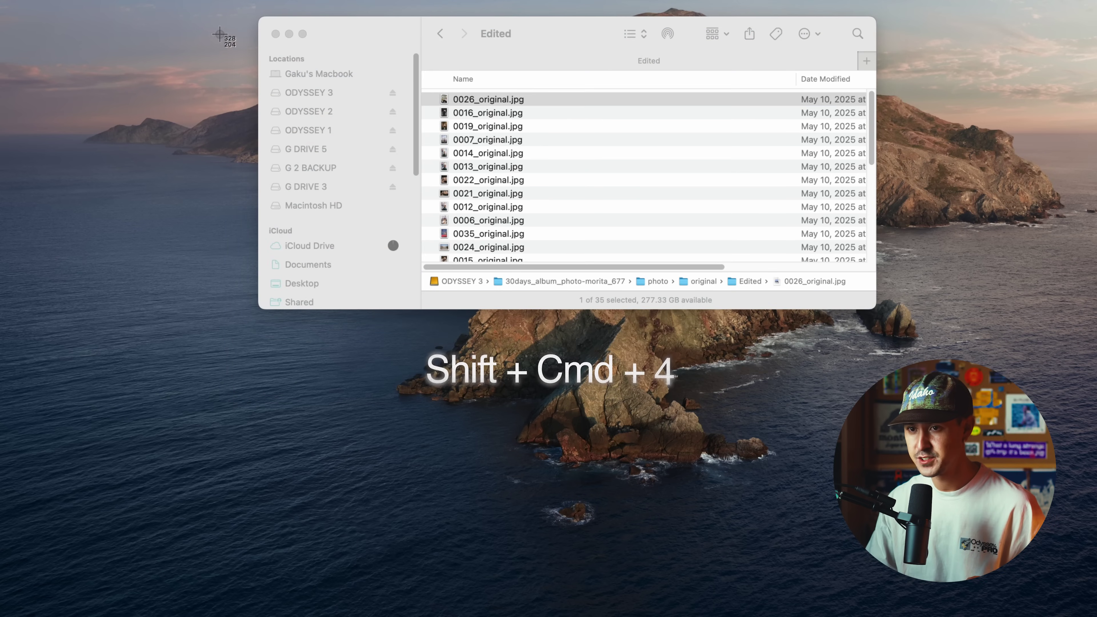
drag(341, 64, 964, 418)
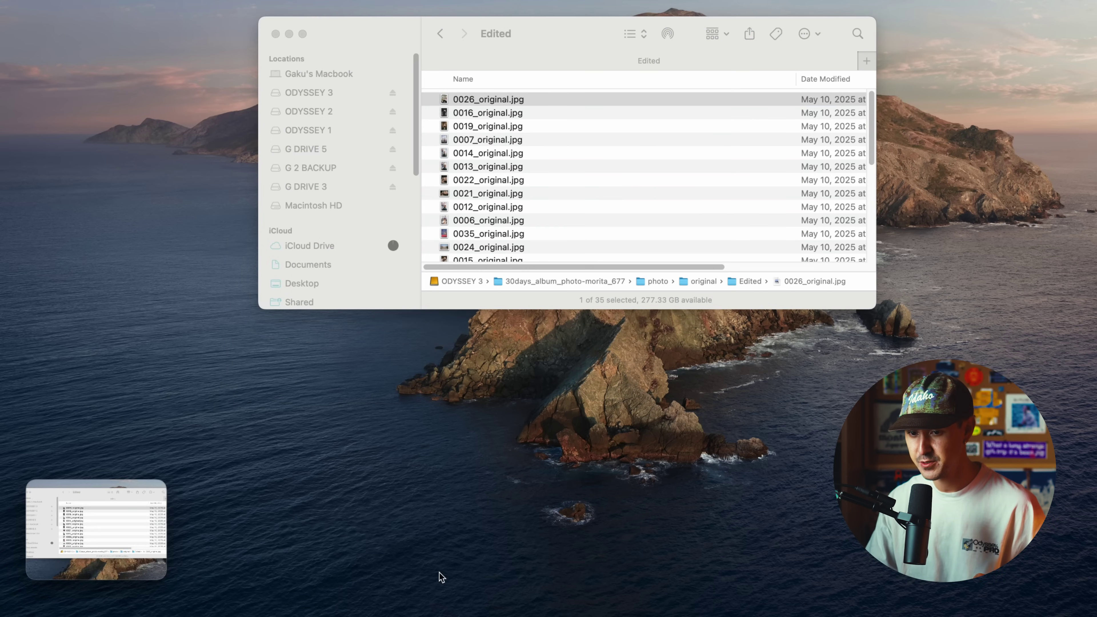
mouse_move(103, 530)
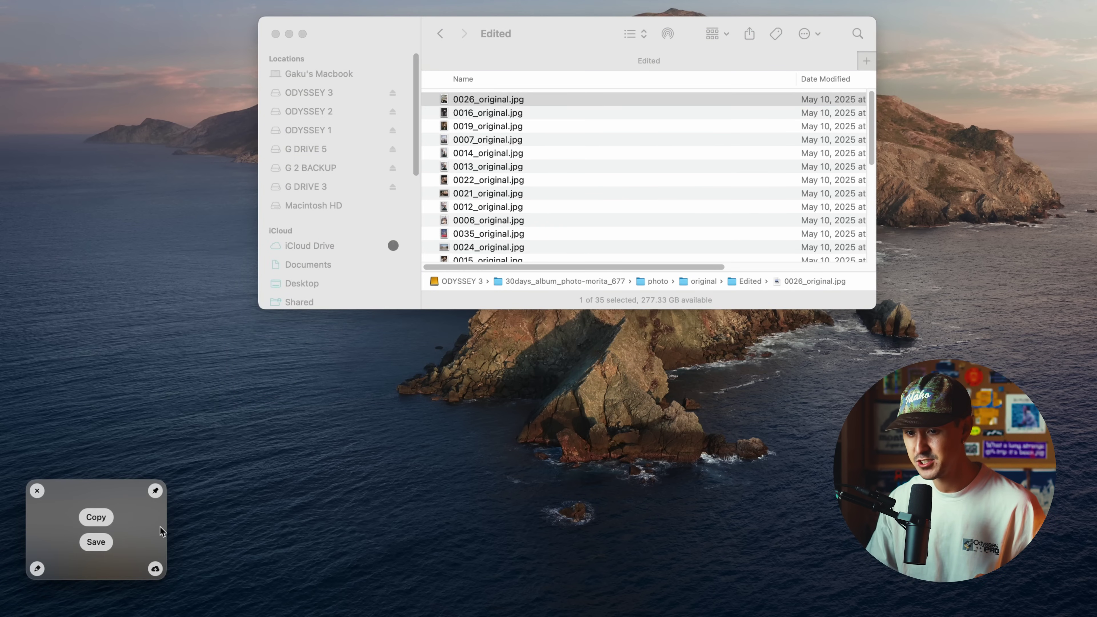
double_click(140, 540)
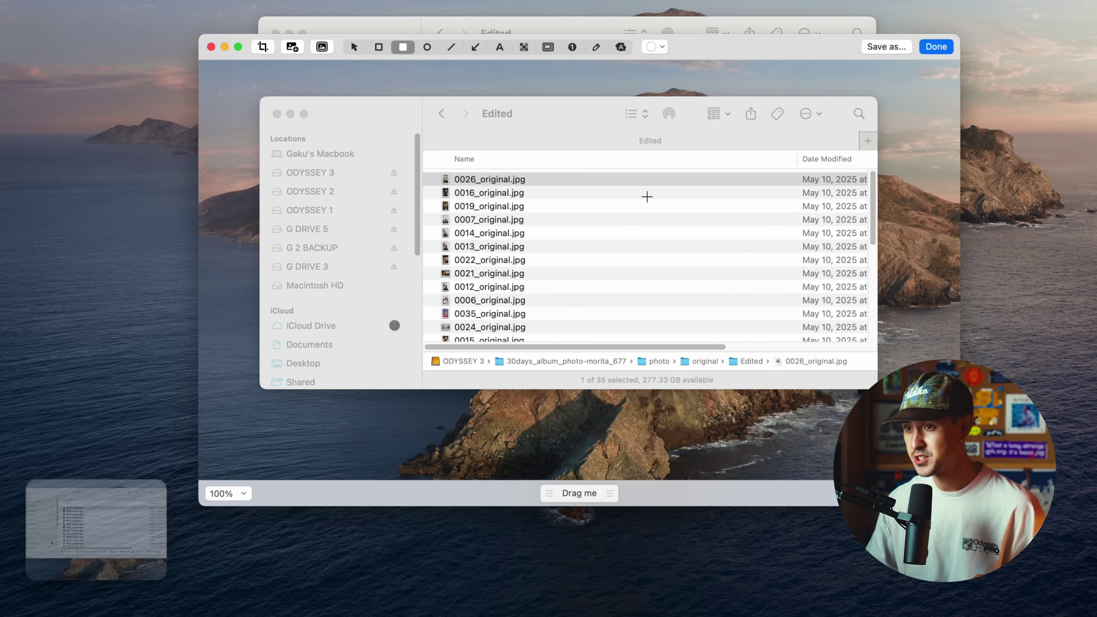
click(211, 47)
mouse_move(111, 538)
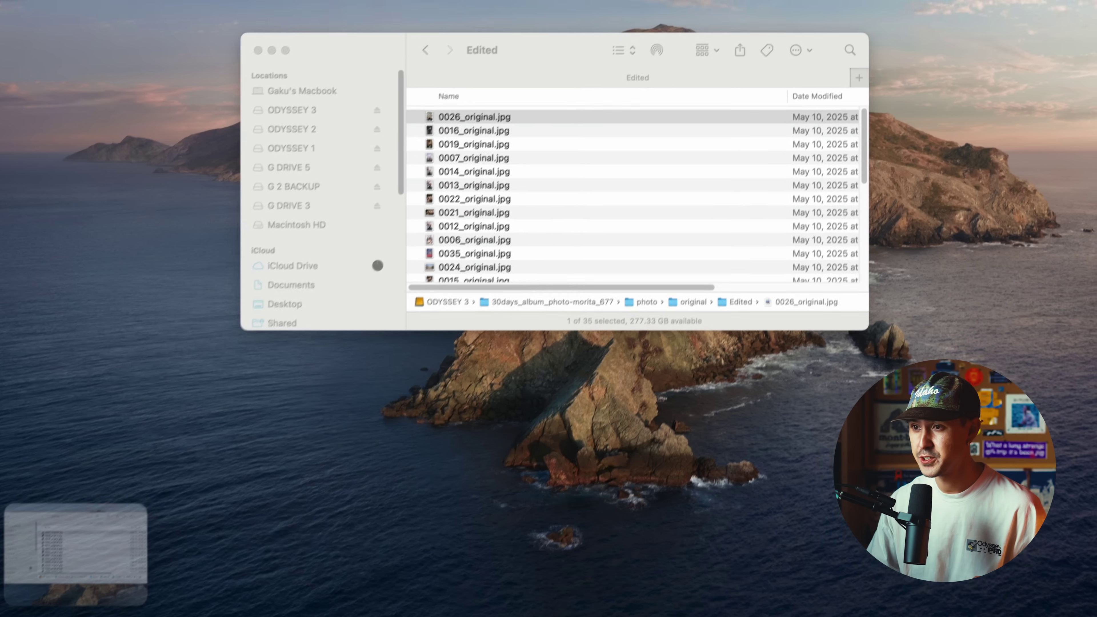
Set up a CleanShot screen recording and review its General recording preferences before closing them.
click(629, 8)
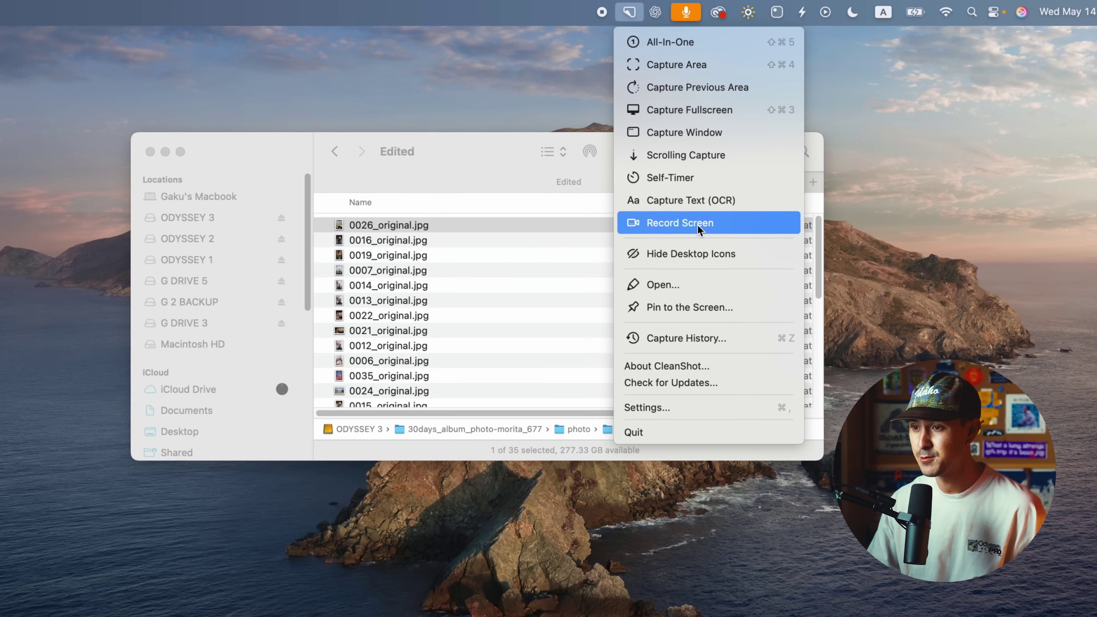
click(697, 224)
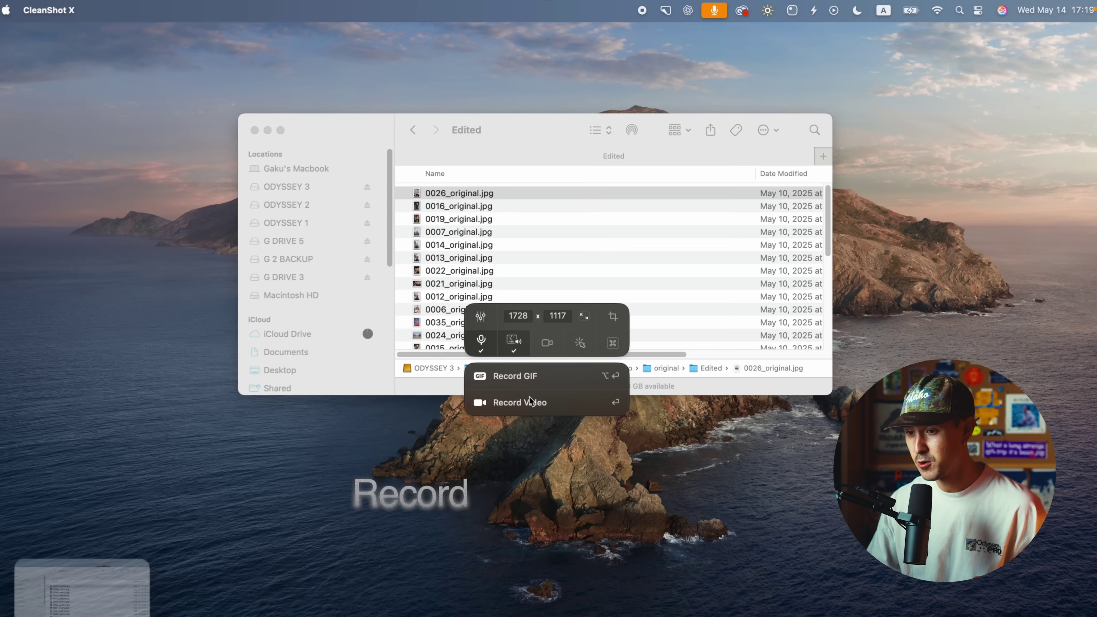
click(485, 317)
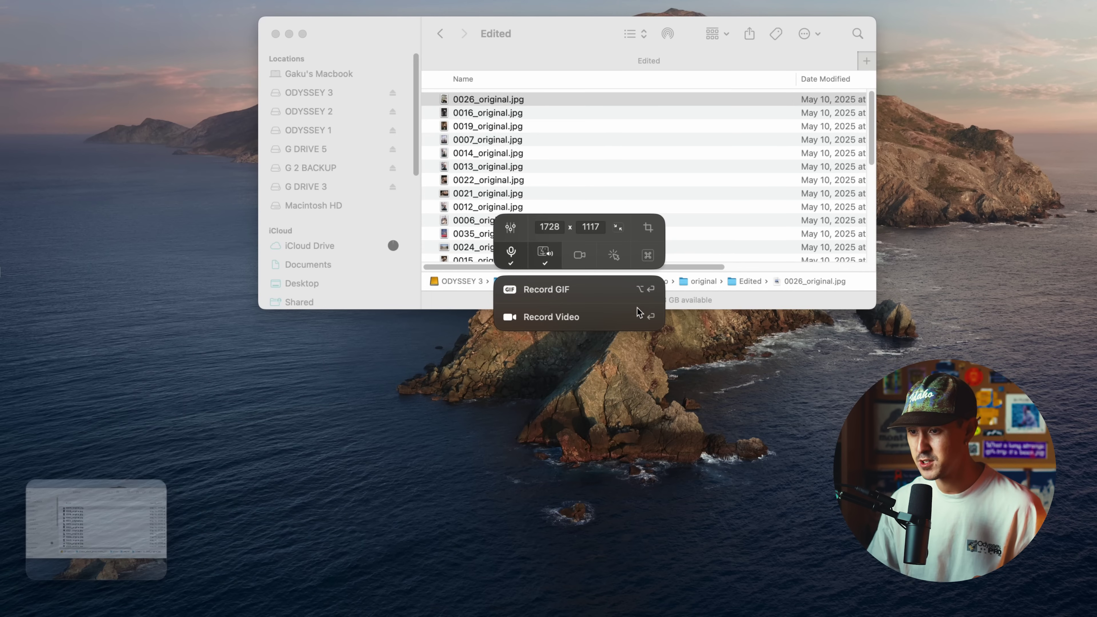
click(510, 228)
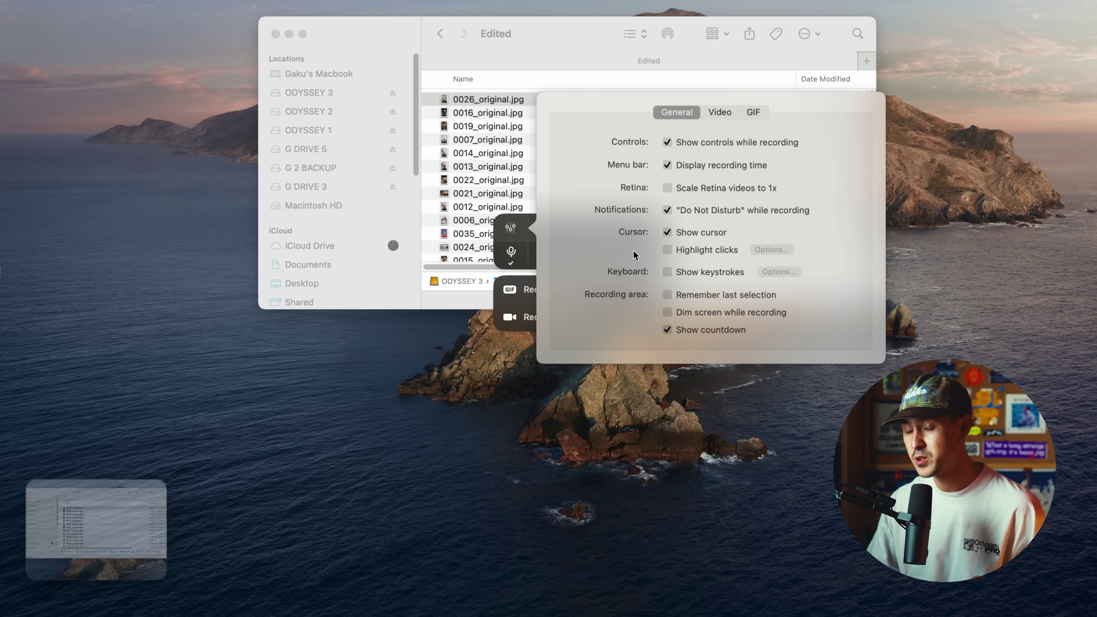
click(517, 232)
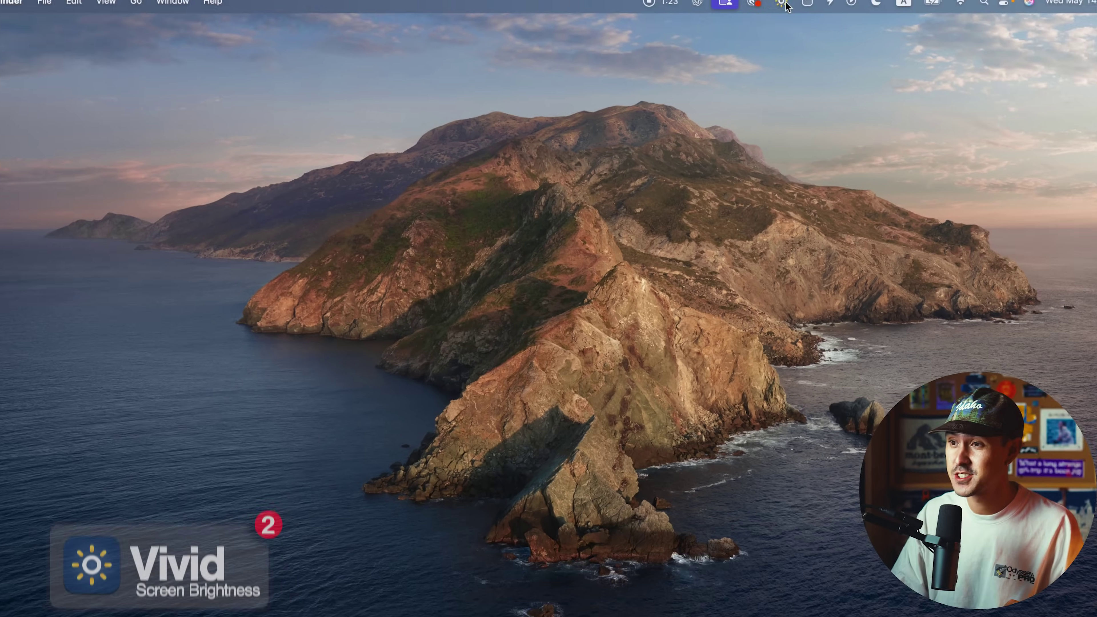
Show Vivid's menu-bar options, where the brightness boost is switched on.
click(753, 10)
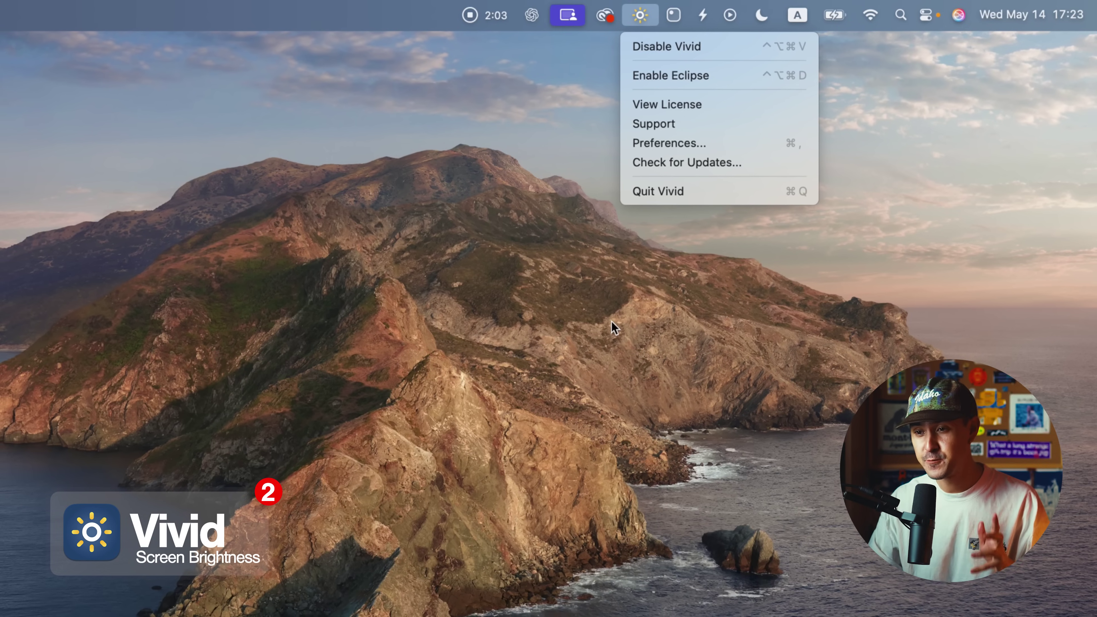
Turn the Vivid brightness boost back on and raise screen brightness two steps with F2.
click(607, 277)
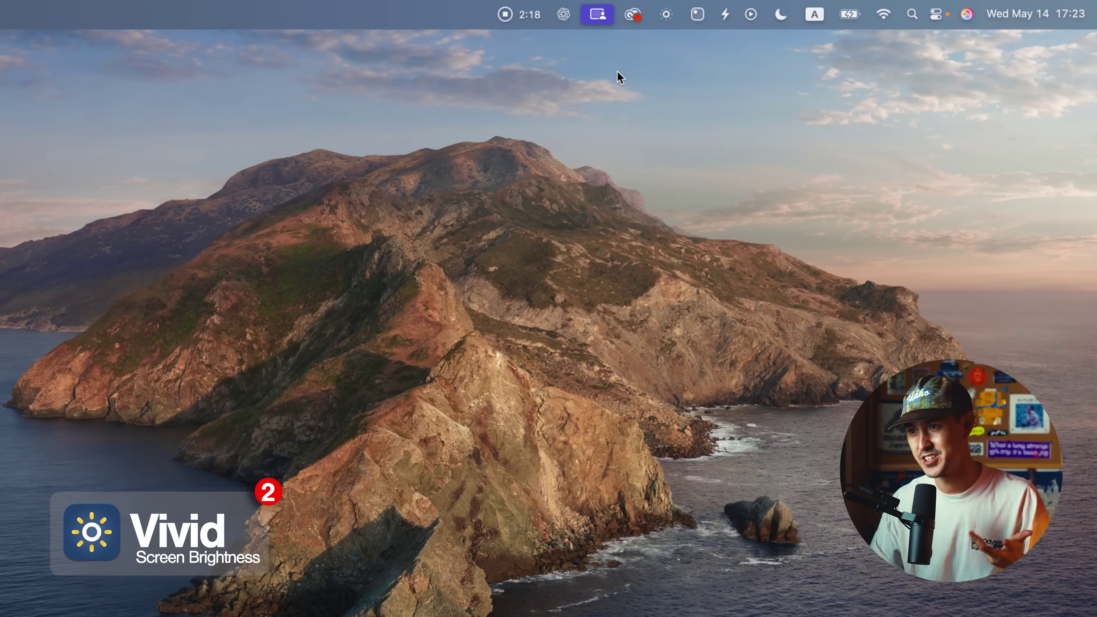
click(670, 15)
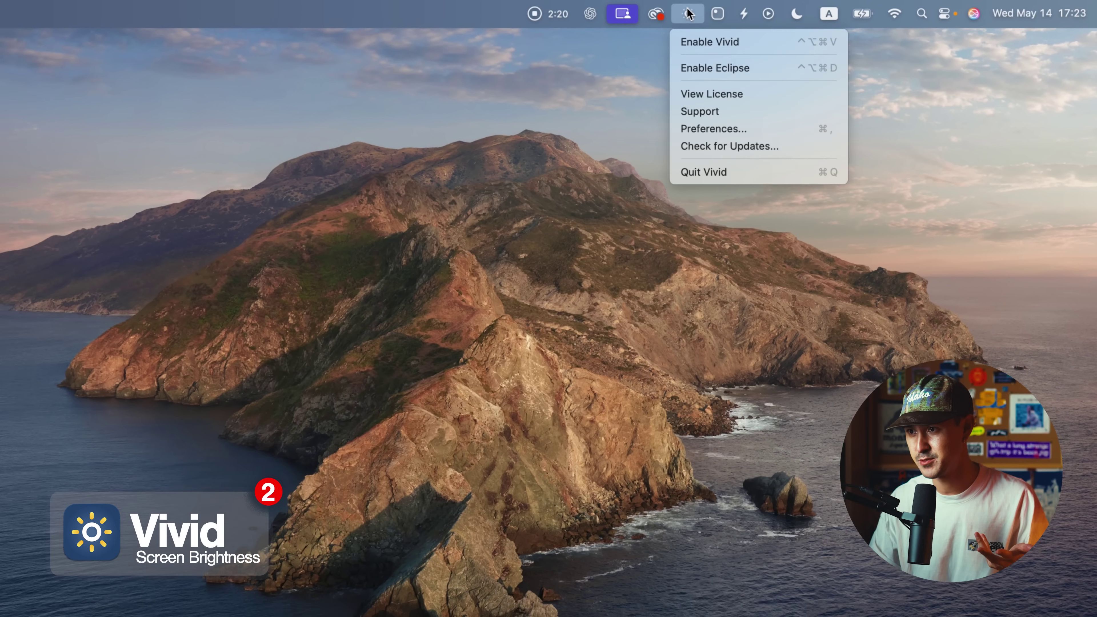
click(720, 41)
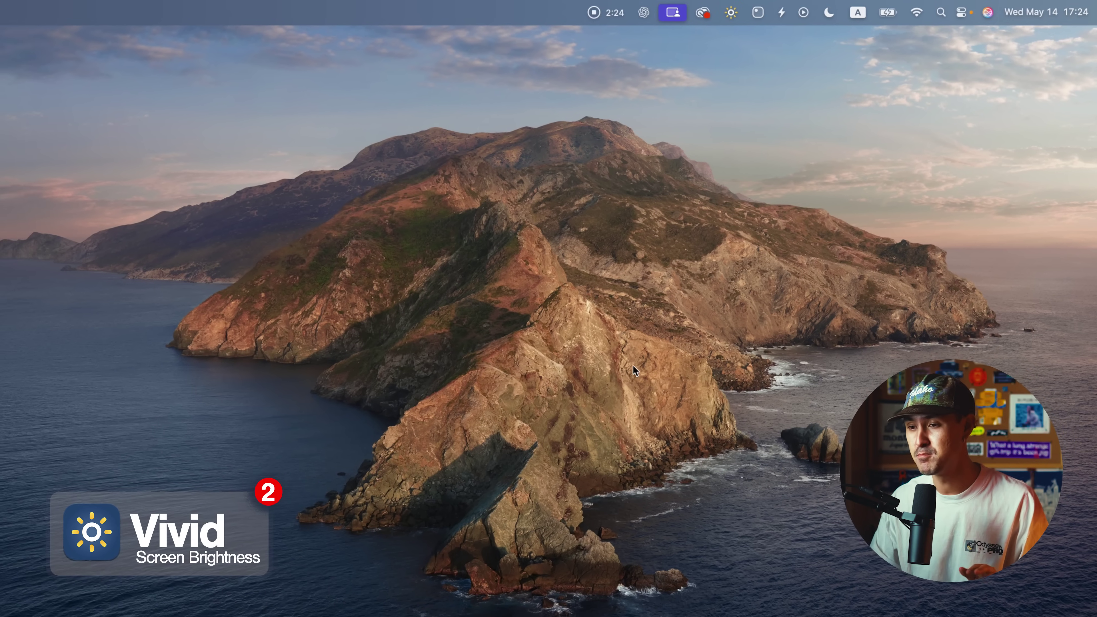
key(F2)
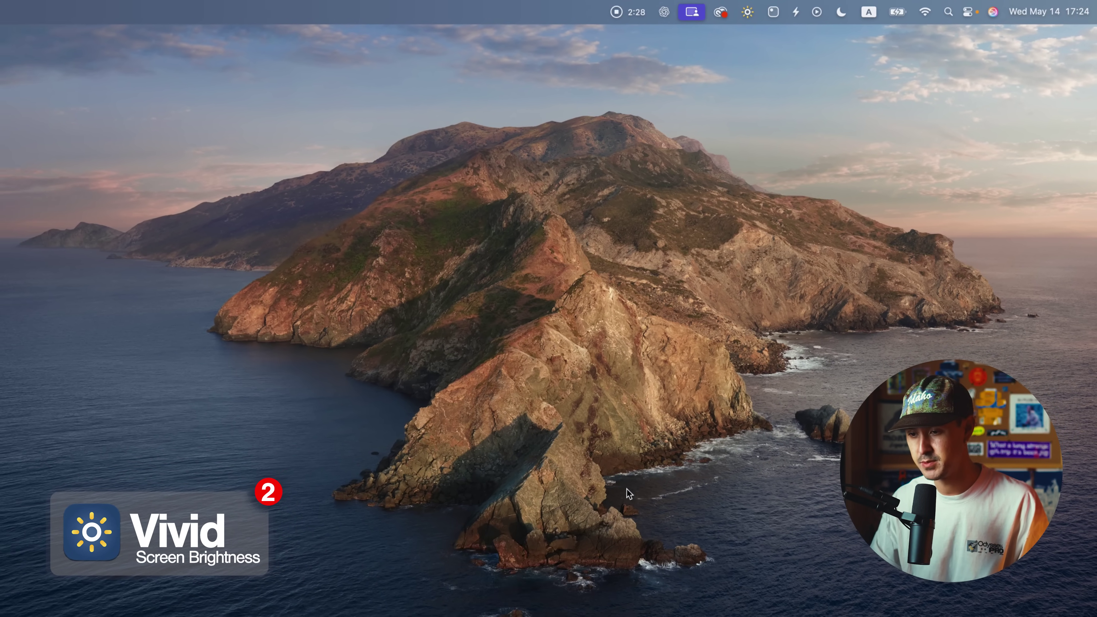
key(F2)
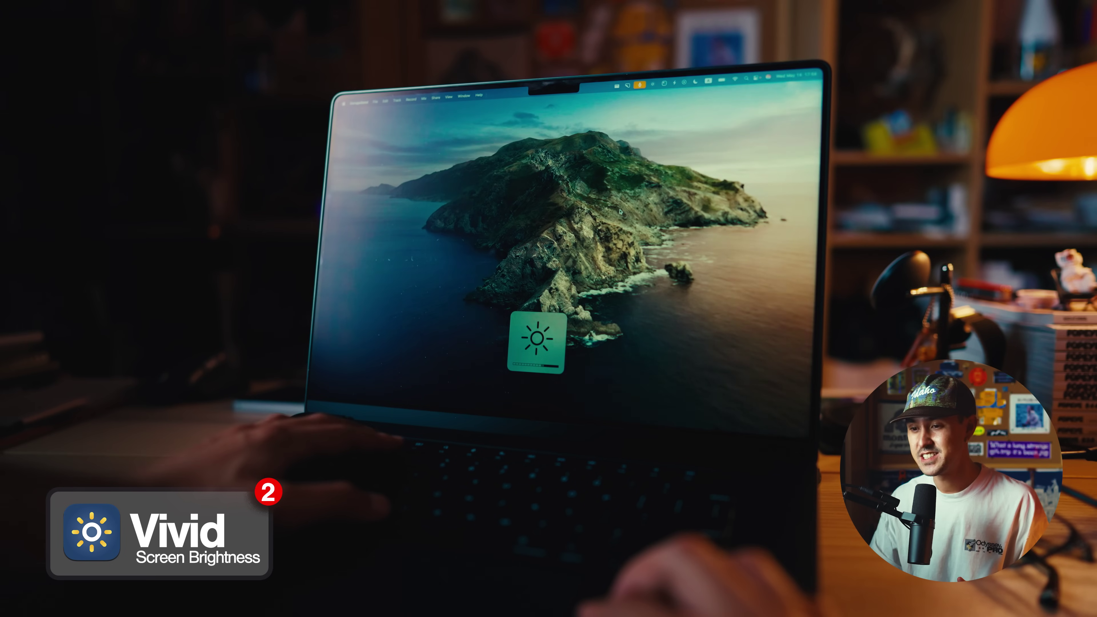
Max out normal brightness, choose Enable Vivid, then boost brightness three more steps past maximum.
key(F2)
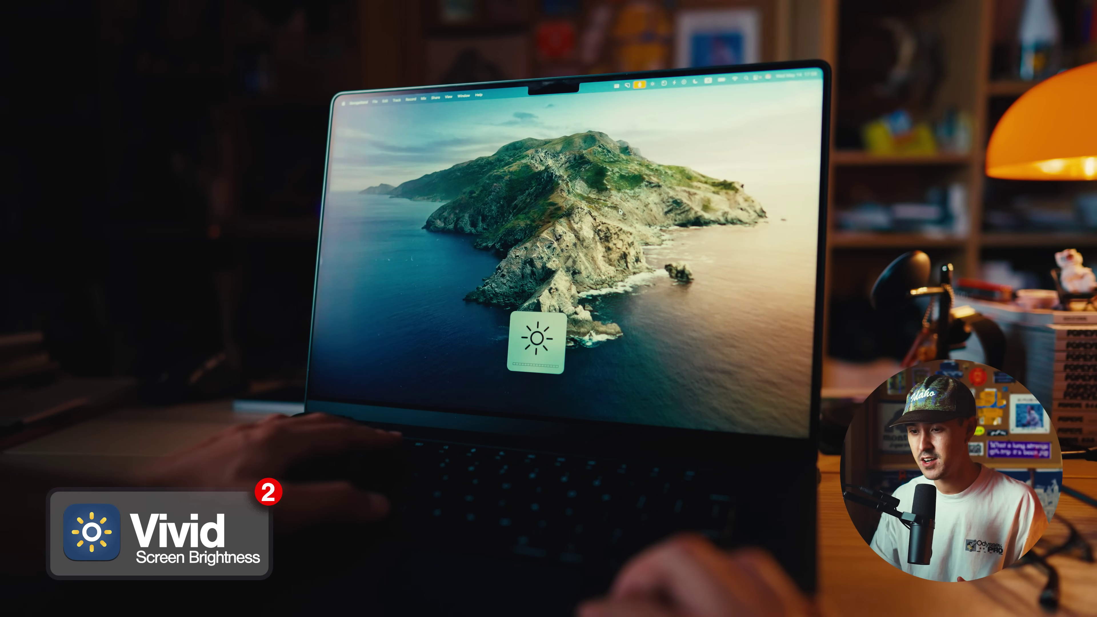
click(653, 84)
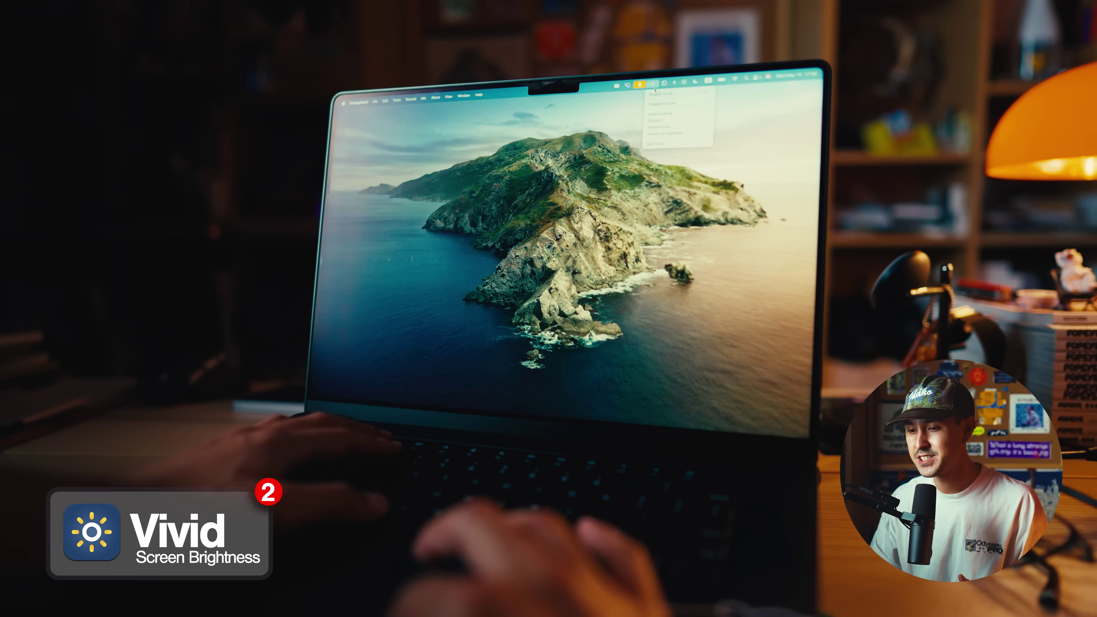
click(657, 93)
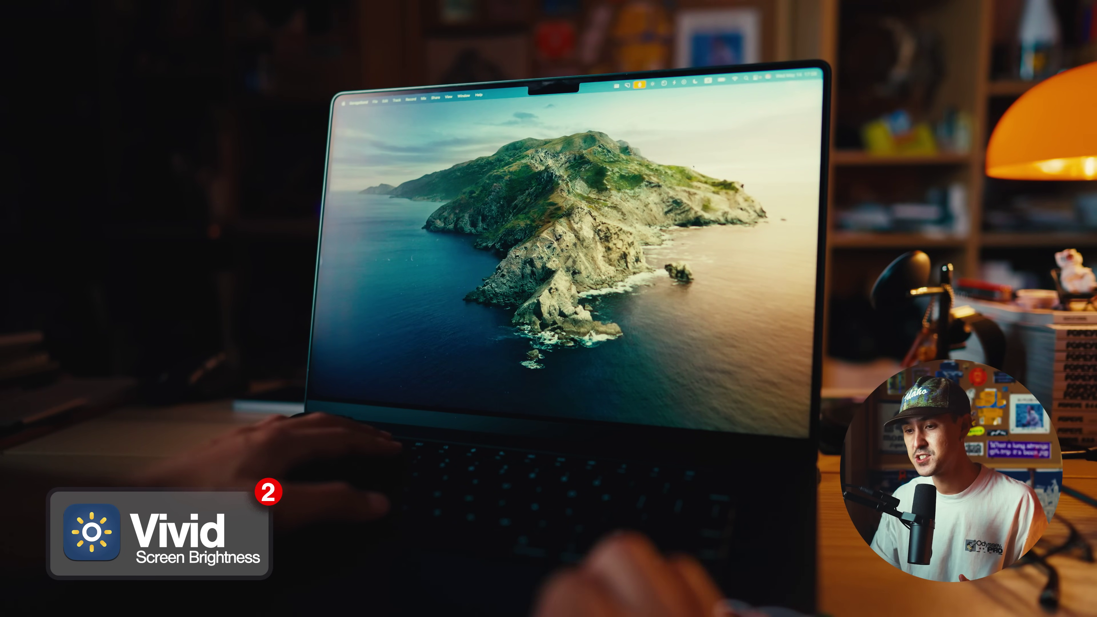
key(F2)
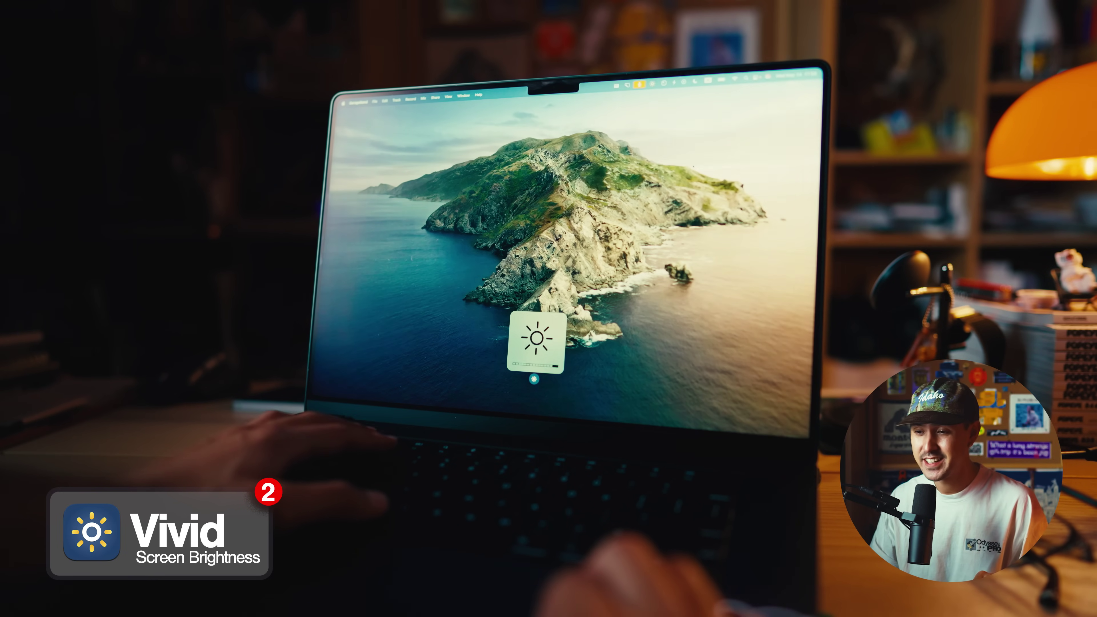
key(F2)
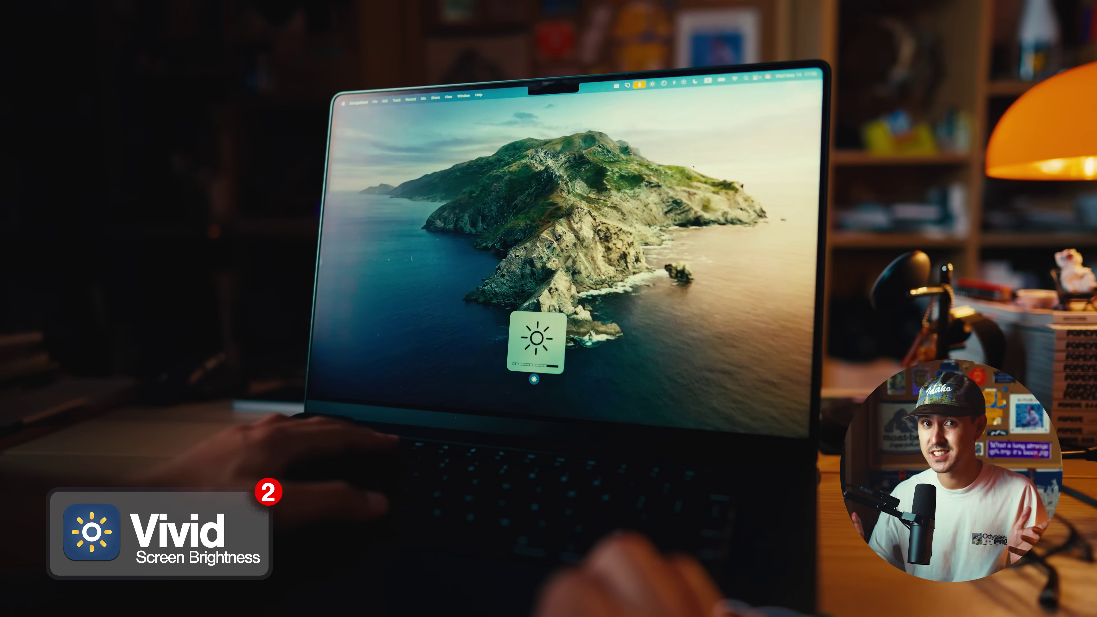
key(F2)
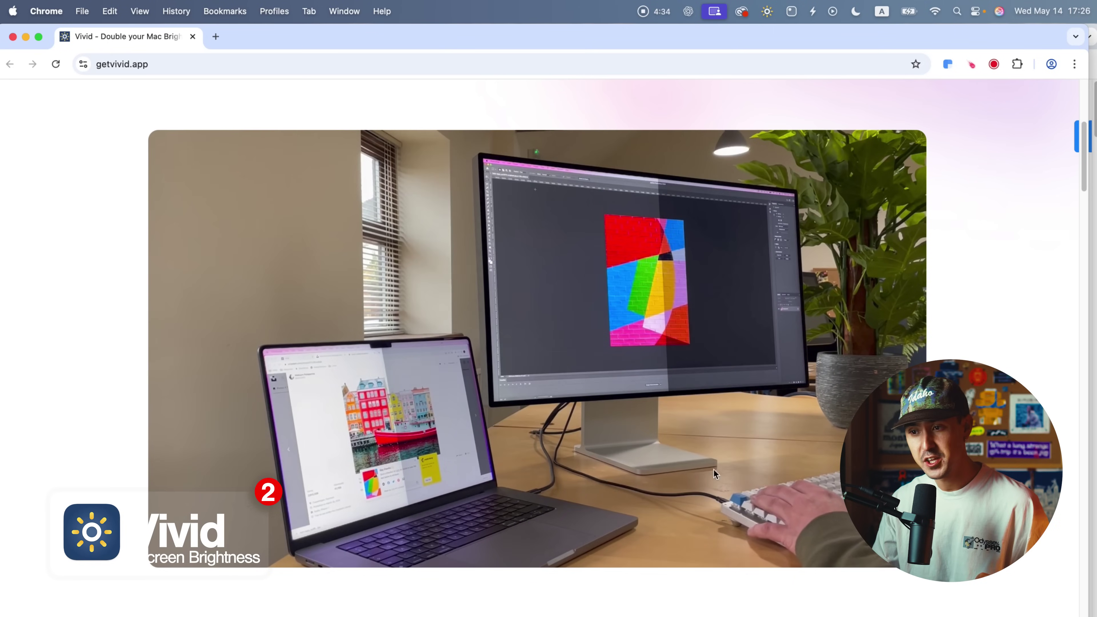
Scroll back to the top of the getvivid.app home page.
scroll(1035, 311, up, 8)
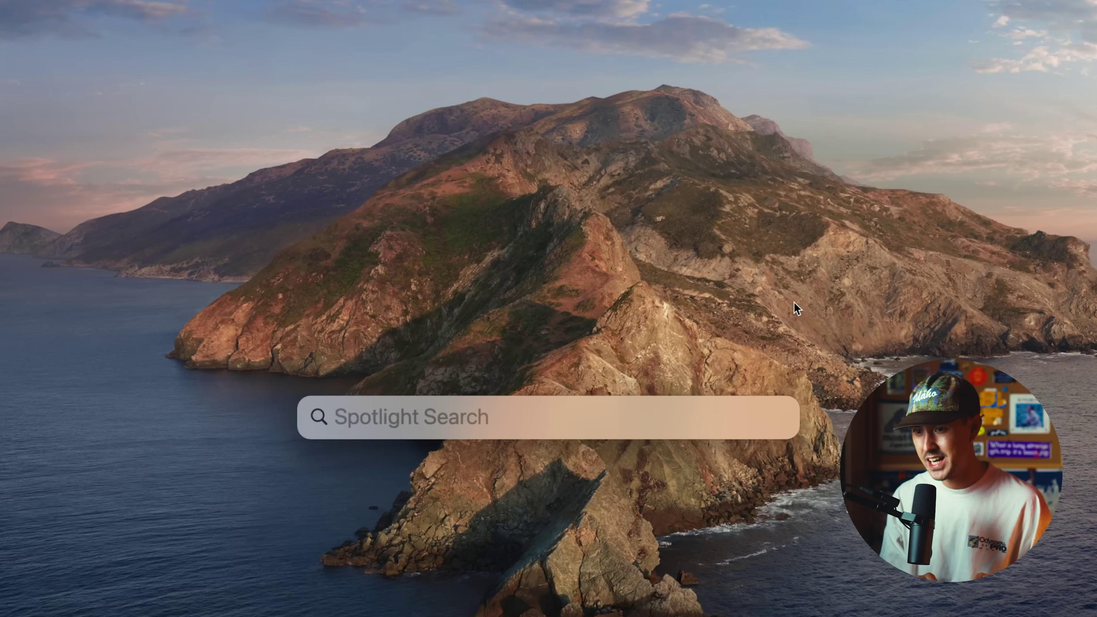
Launch Caffeine via Spotlight, toggle keep-awake on and off, then show its activation durations.
text(caffeine)
key(Return)
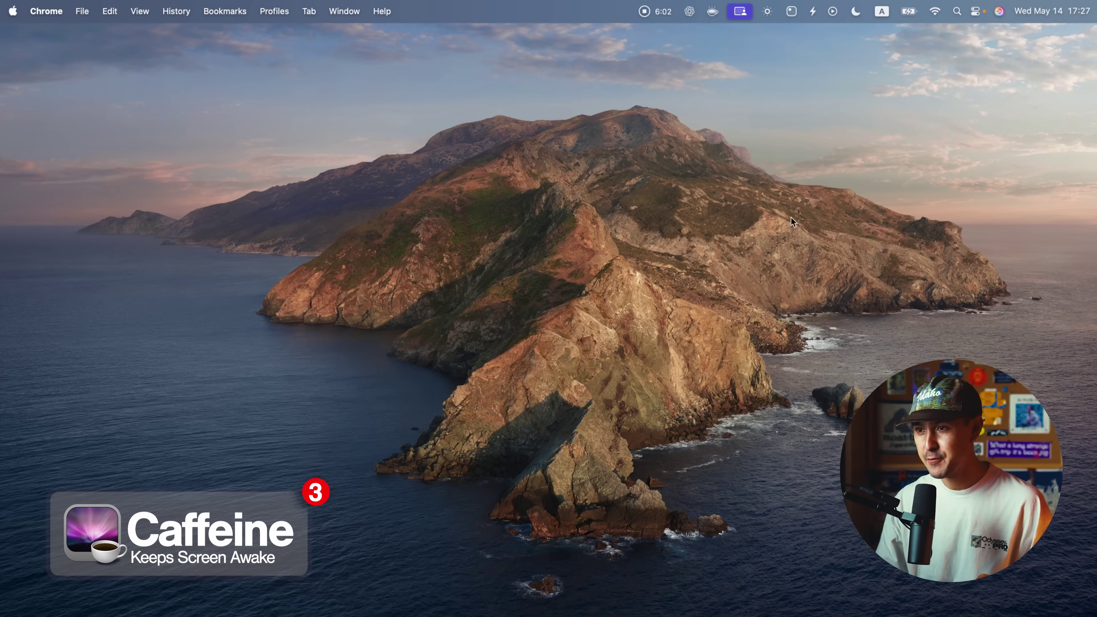
click(713, 12)
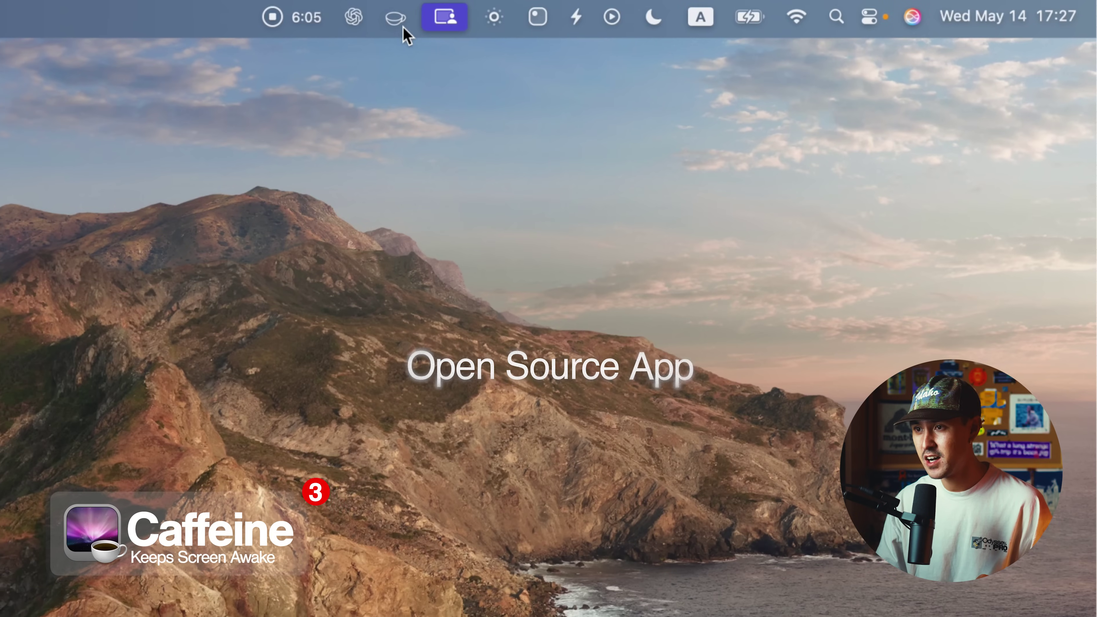
click(403, 28)
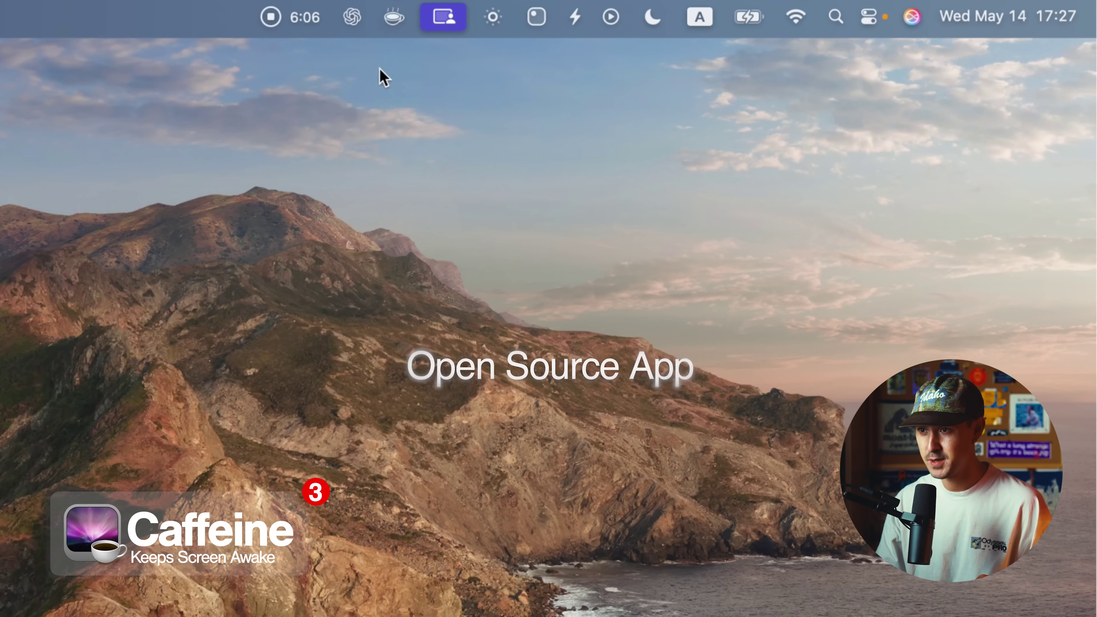
click(387, 21)
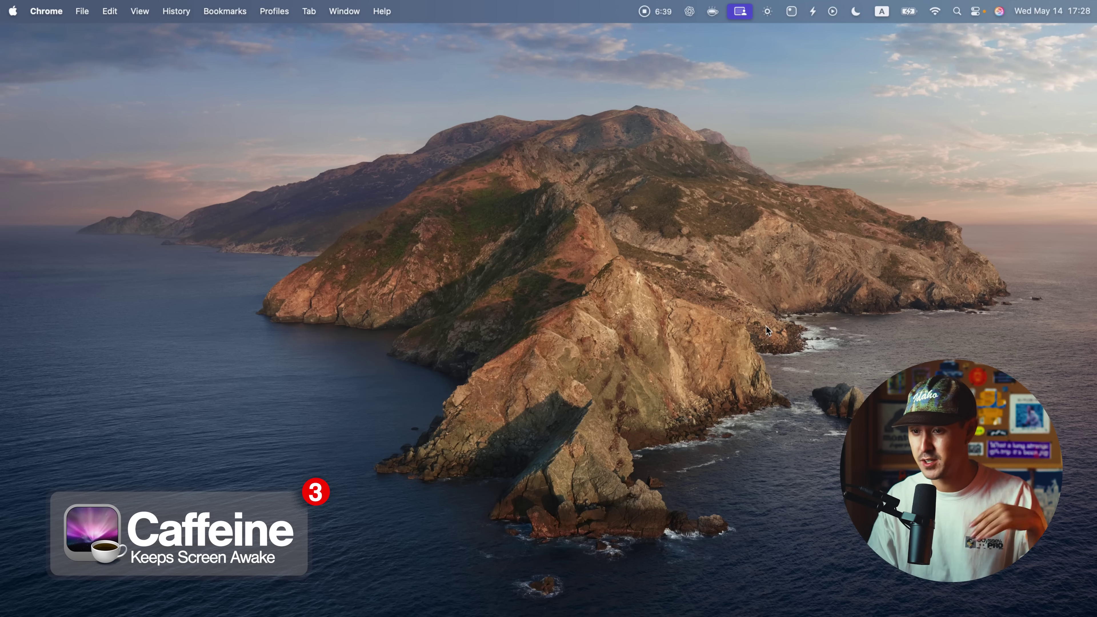
click(713, 12)
mouse_move(744, 82)
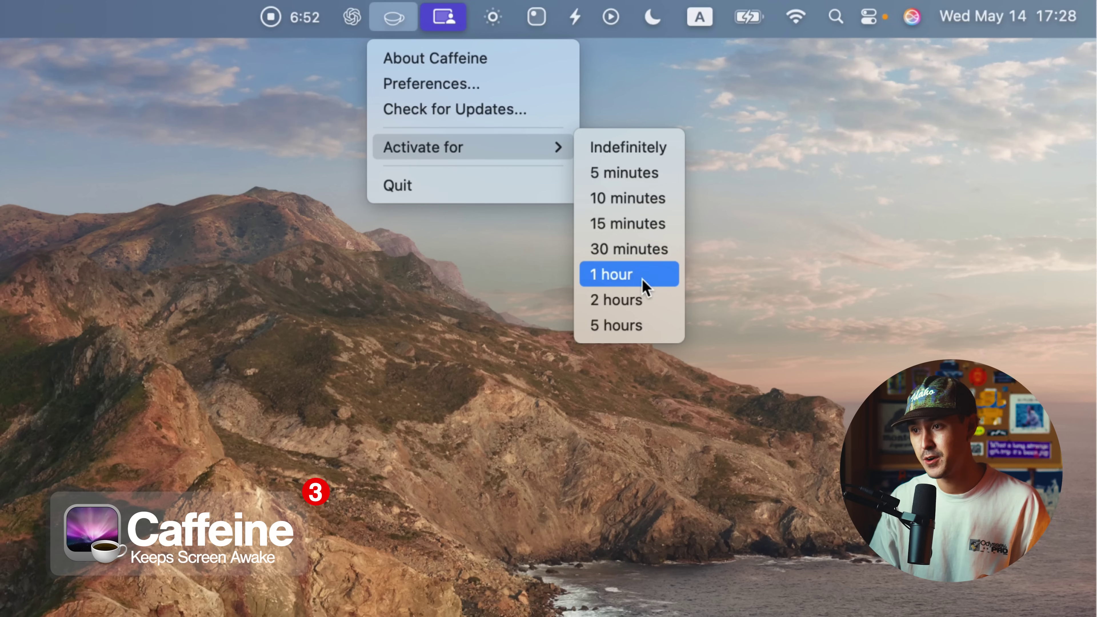
Choose 1 hour under Activate for so Caffeine keeps the screen awake.
click(440, 440)
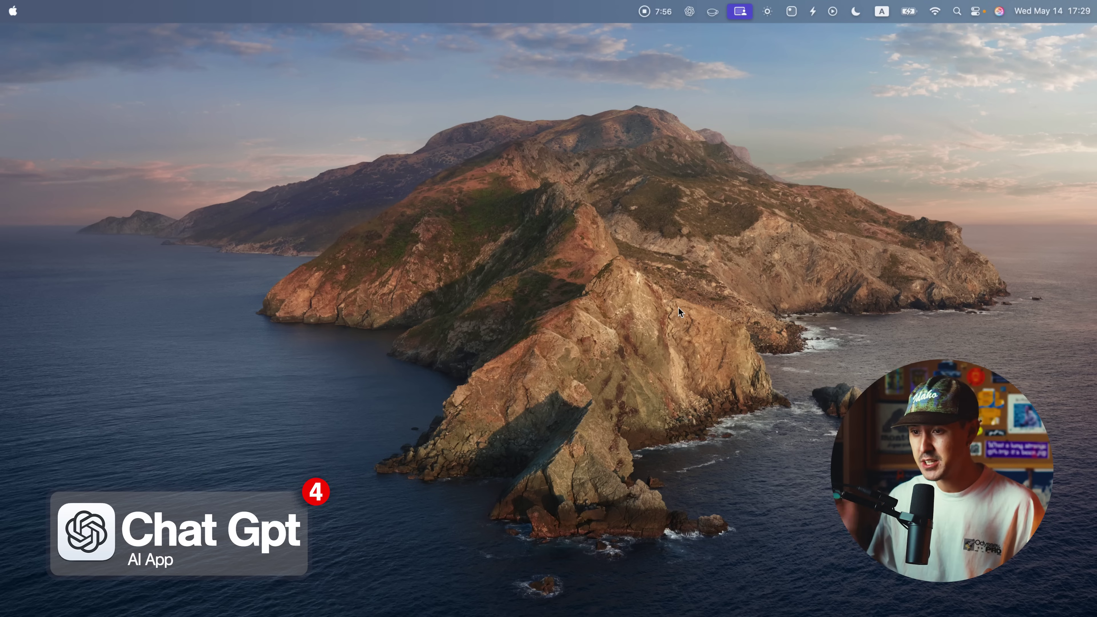
Summon ChatGPT's quick chat with Option+Space and ask what time it is in PST.
key(alt+space)
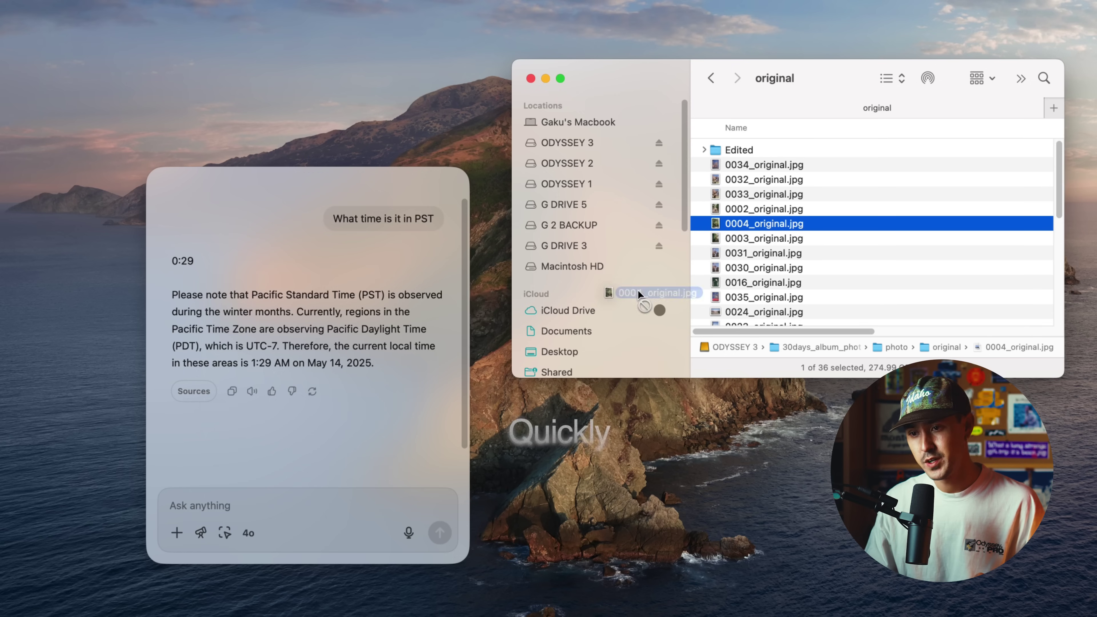
Drop 0004_original.jpg into the ChatGPT message, confirm GPT-4o in the model list, and check attachment options.
drag(637, 289, 220, 411)
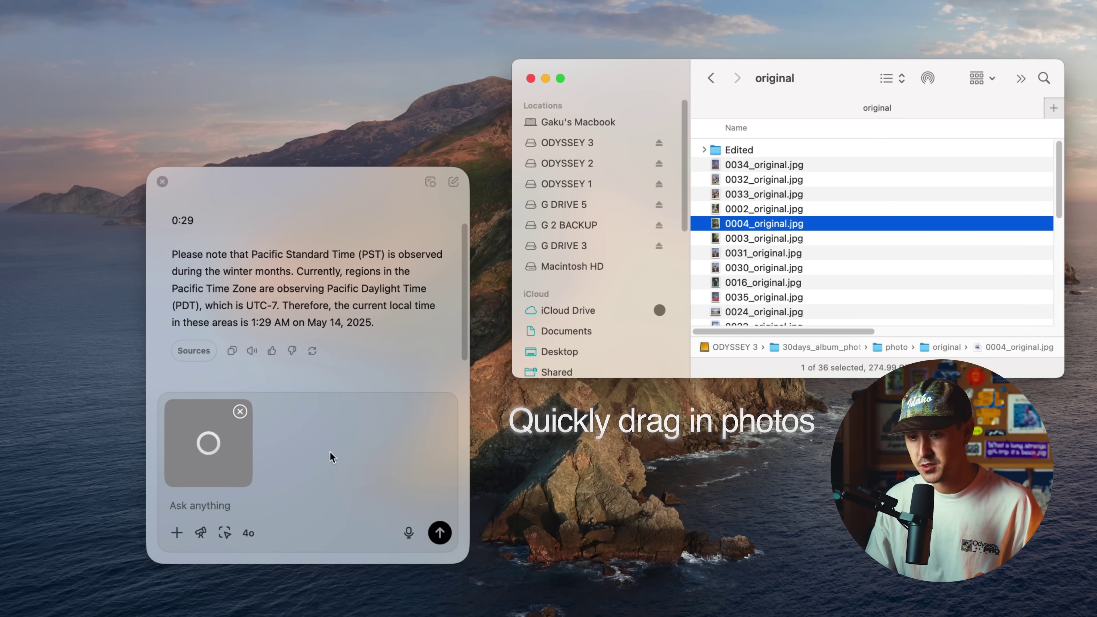
click(249, 533)
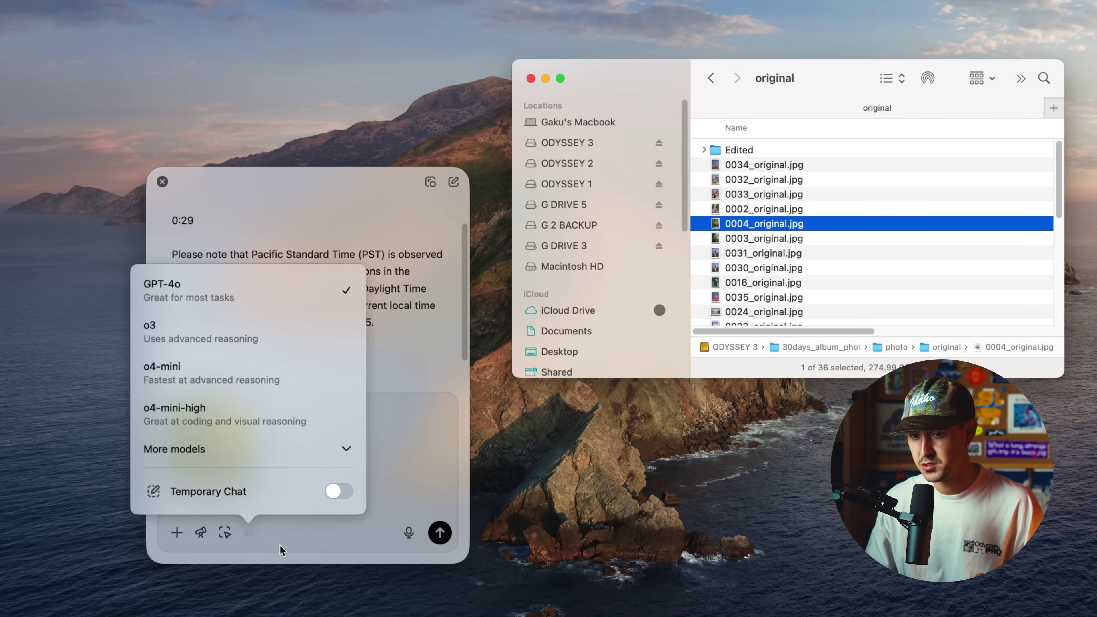
click(386, 412)
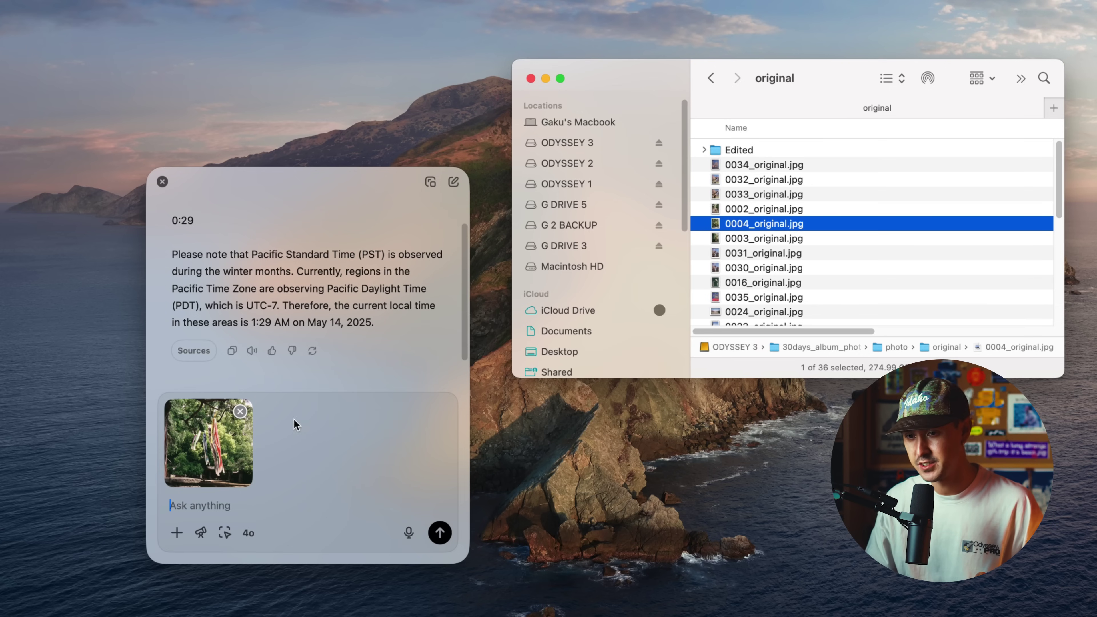
click(259, 532)
click(178, 532)
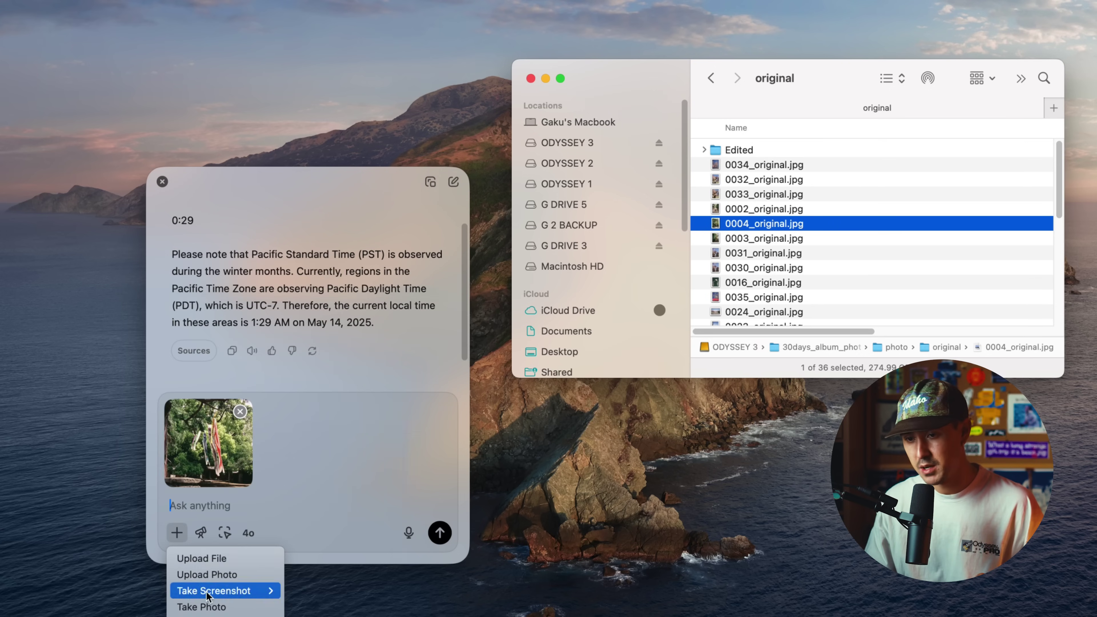
click(292, 456)
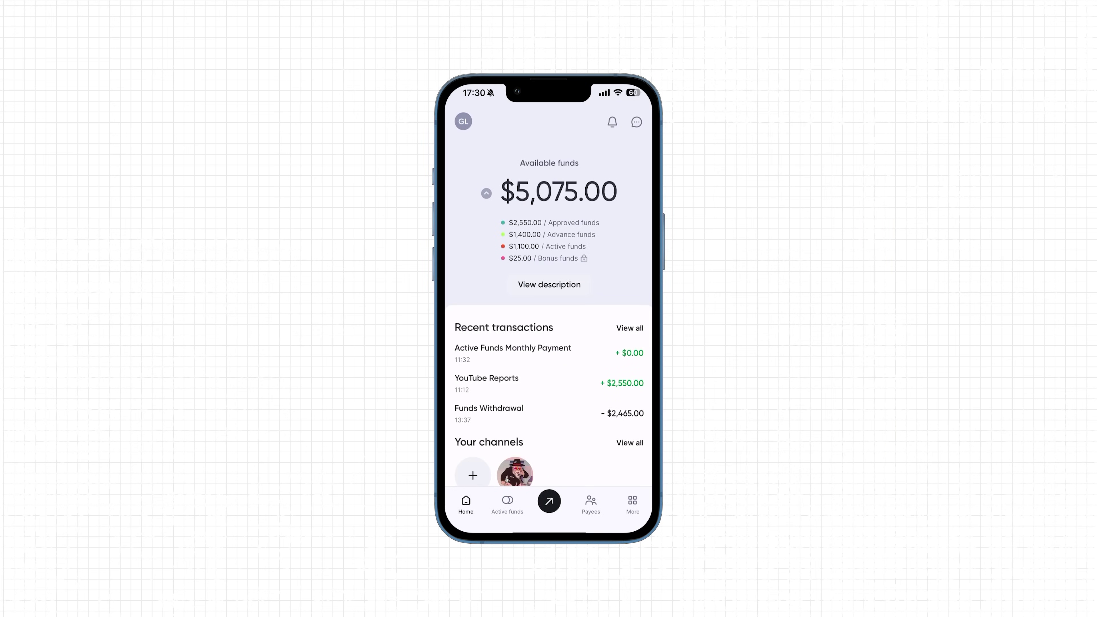
Switch Milkz to the Payees tab and start Add Payee to reach the payment-method sheet.
click(590, 504)
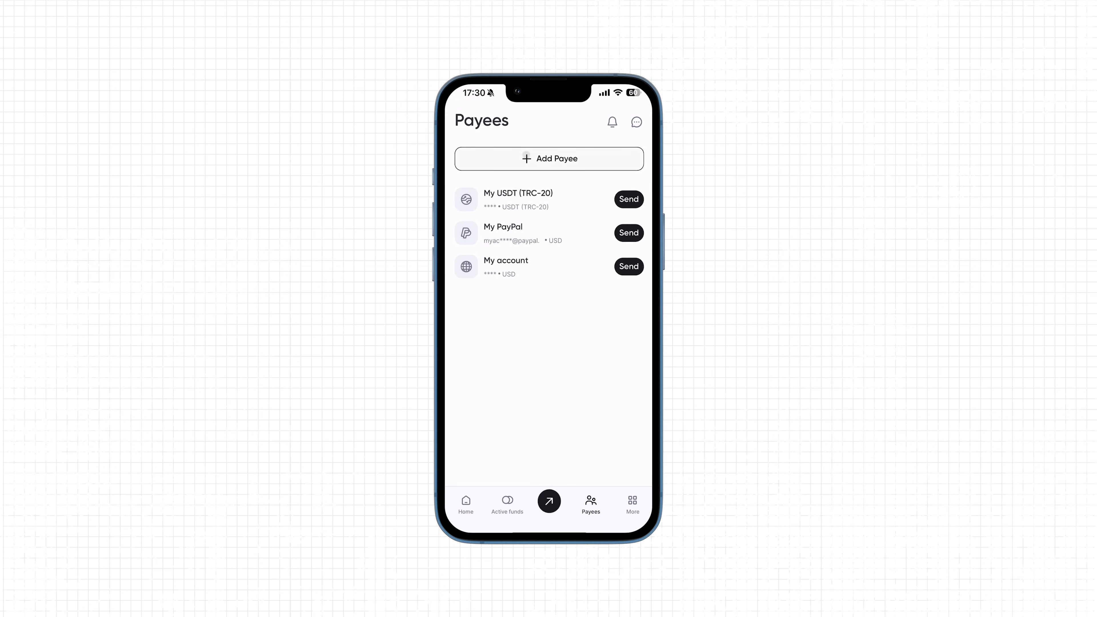
click(526, 154)
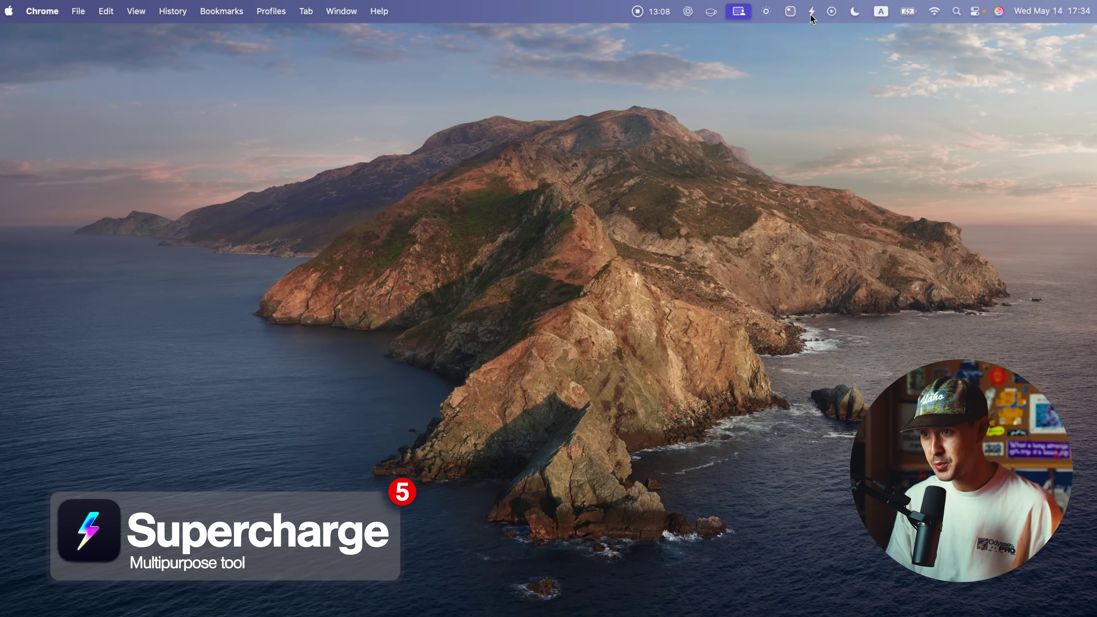
Turn on Dark Mode and Night Shift from Supercharge's menu-bar quick actions.
click(812, 13)
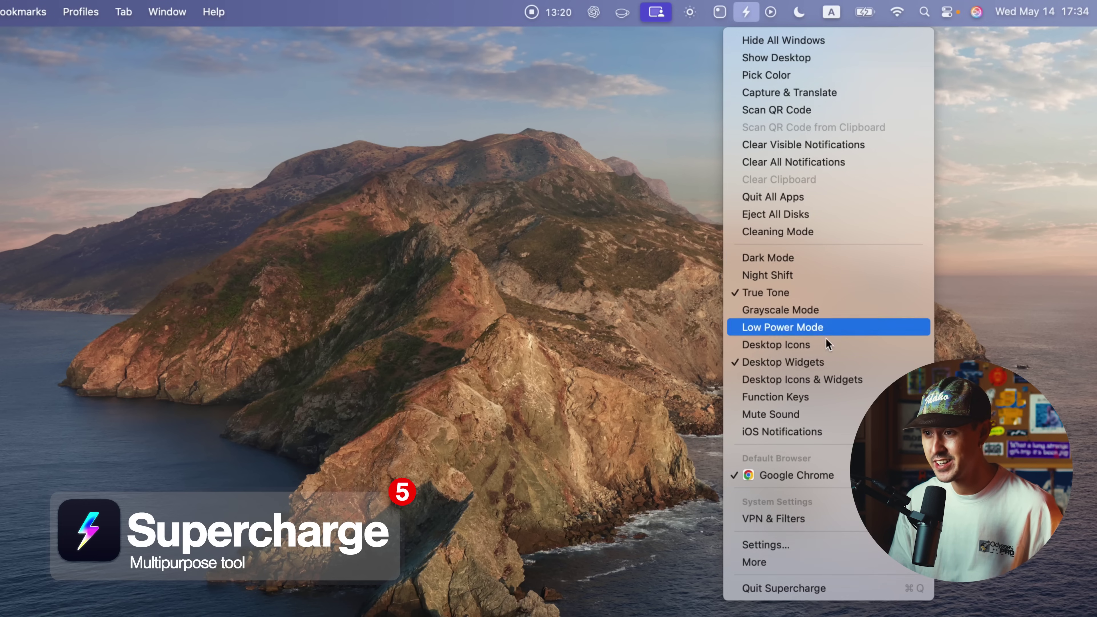
click(840, 259)
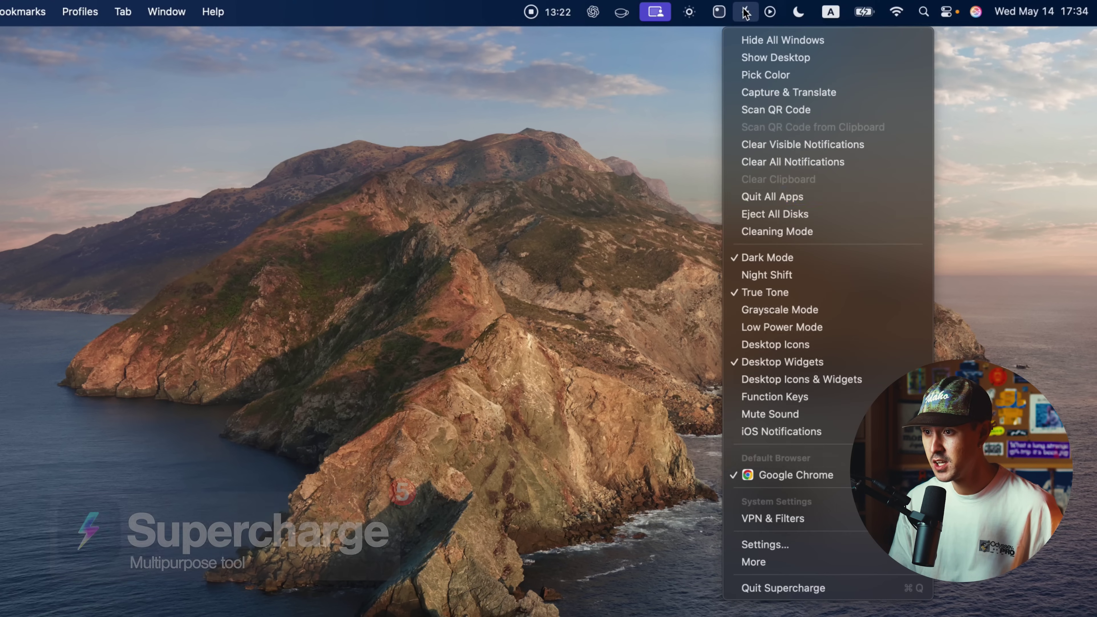
click(812, 275)
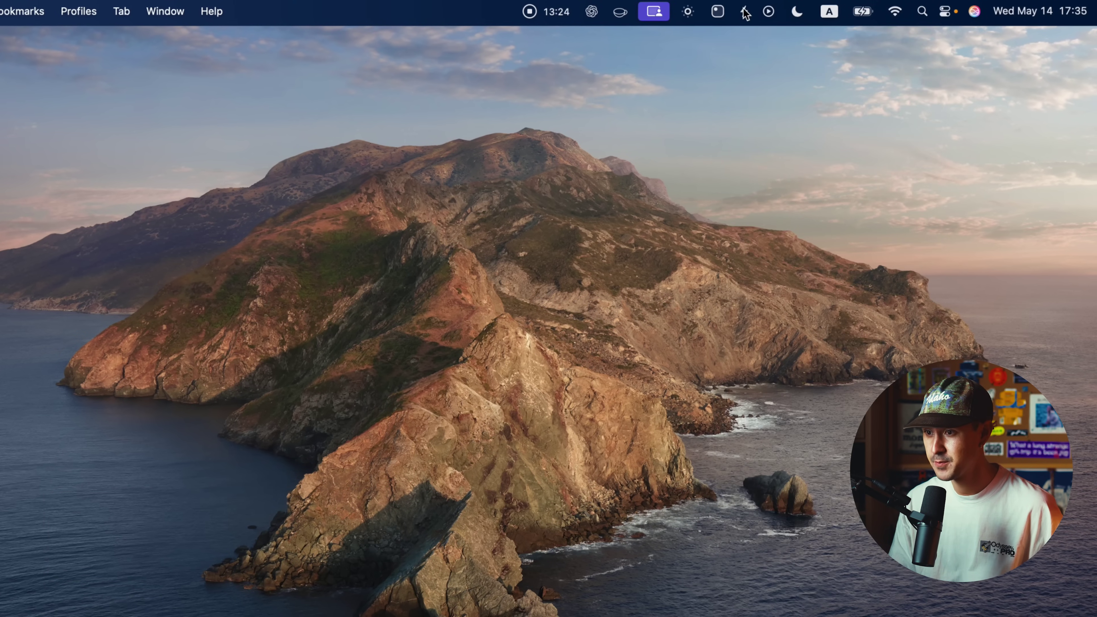
Switch the display to grayscale and toggle Low Power Mode from the quick toggles.
click(746, 13)
click(822, 309)
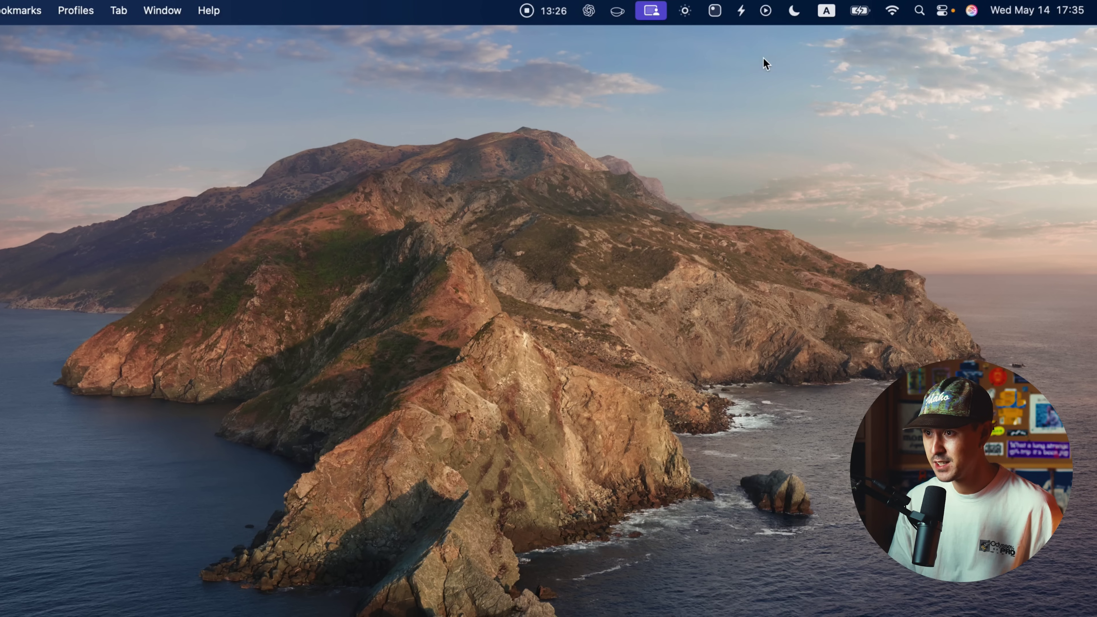
click(741, 10)
click(823, 324)
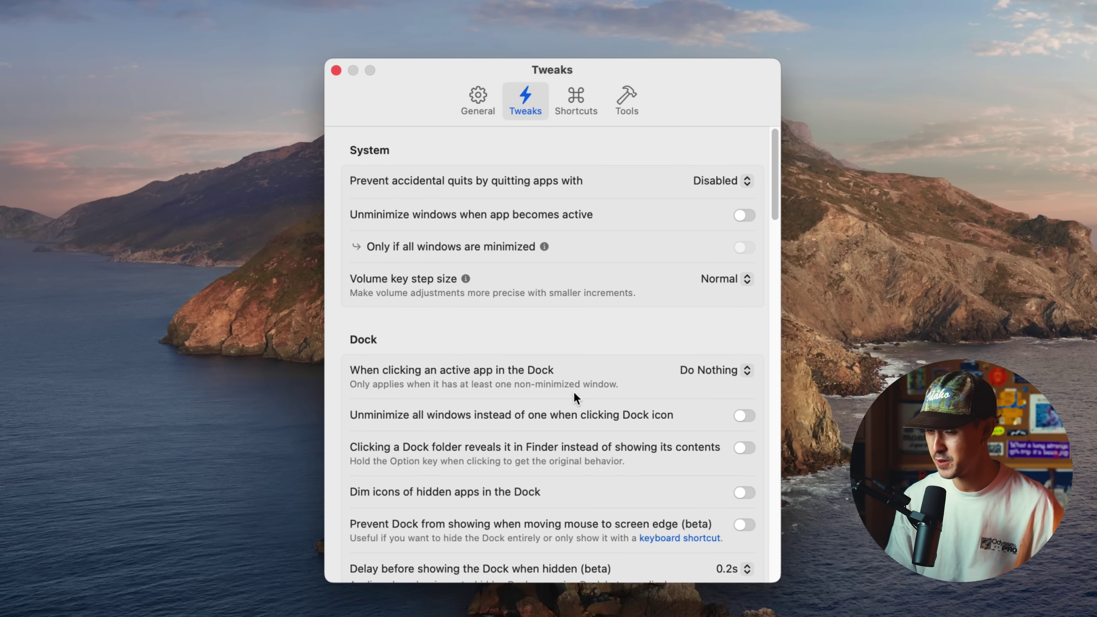
Scroll through Supercharge's Tweaks page covering System, Dock, Menu Bar, Finder and Mail options.
scroll(541, 331, down, 5)
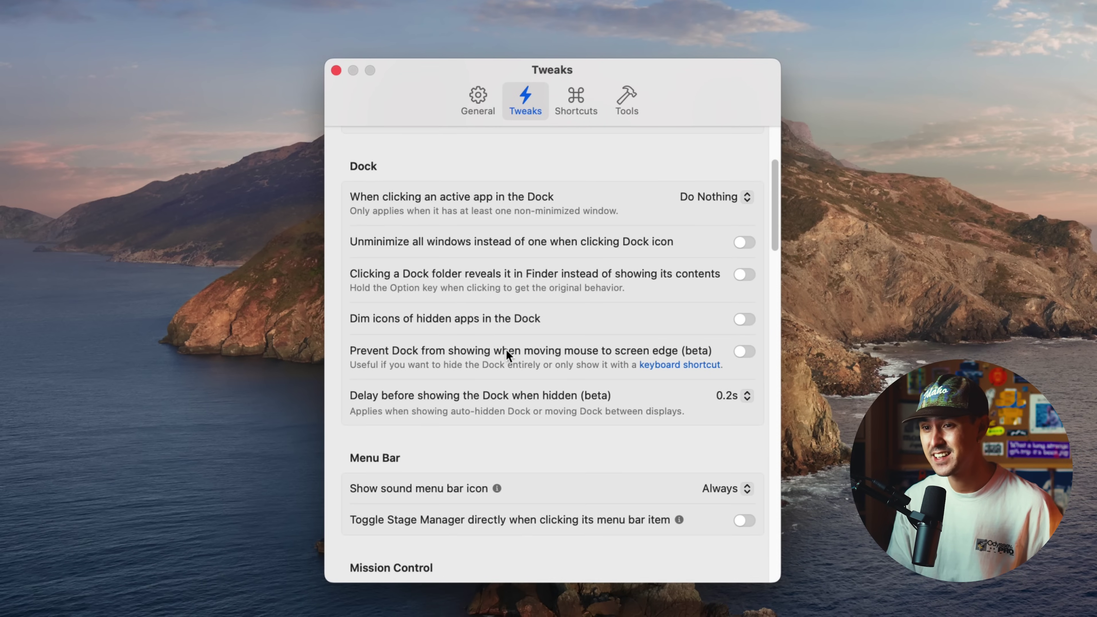
scroll(506, 350, down, 9)
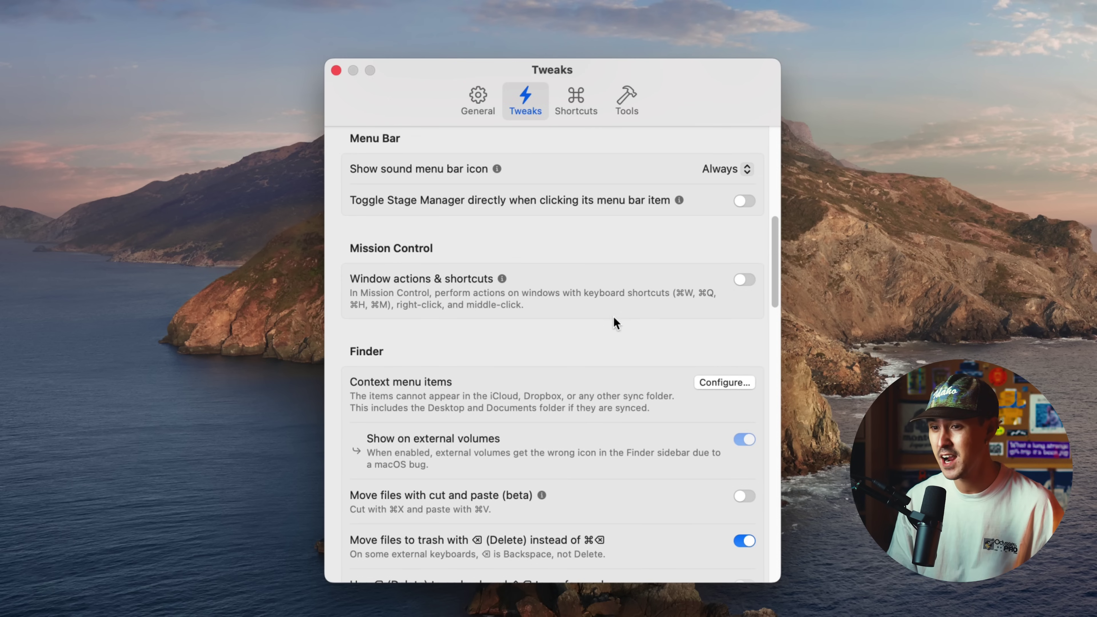
scroll(632, 367, down, 12)
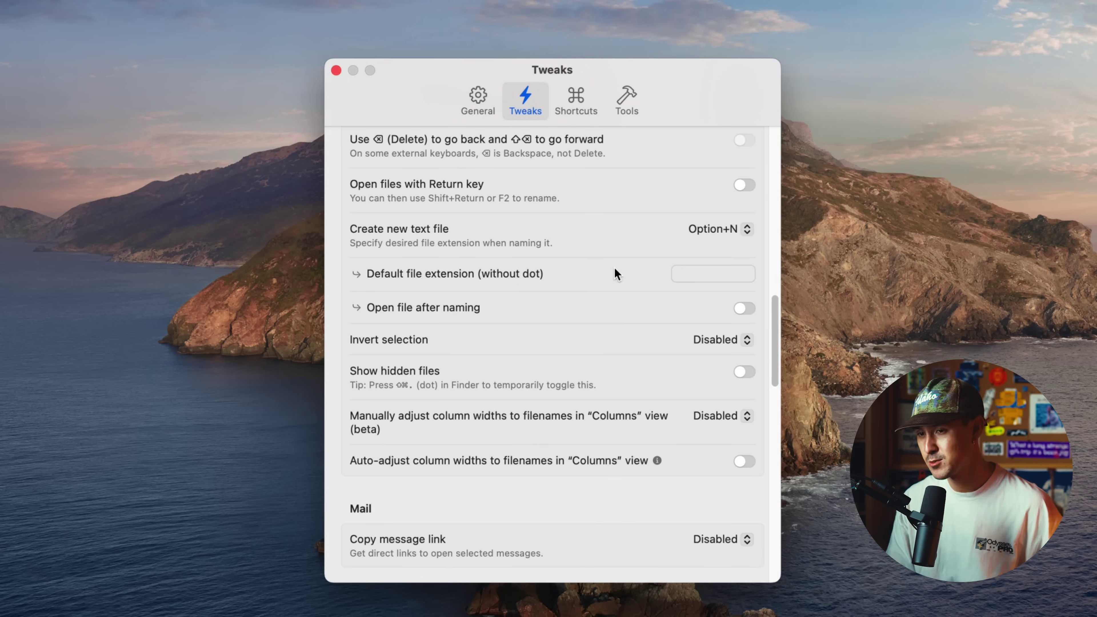
scroll(611, 405, up, 1)
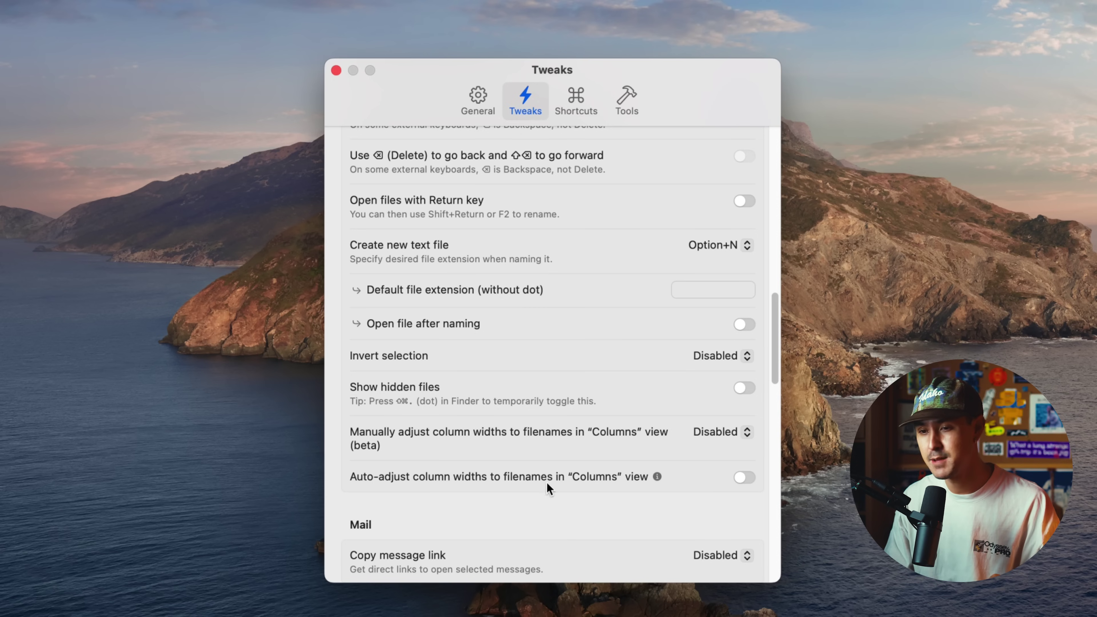
scroll(586, 392, down, 4)
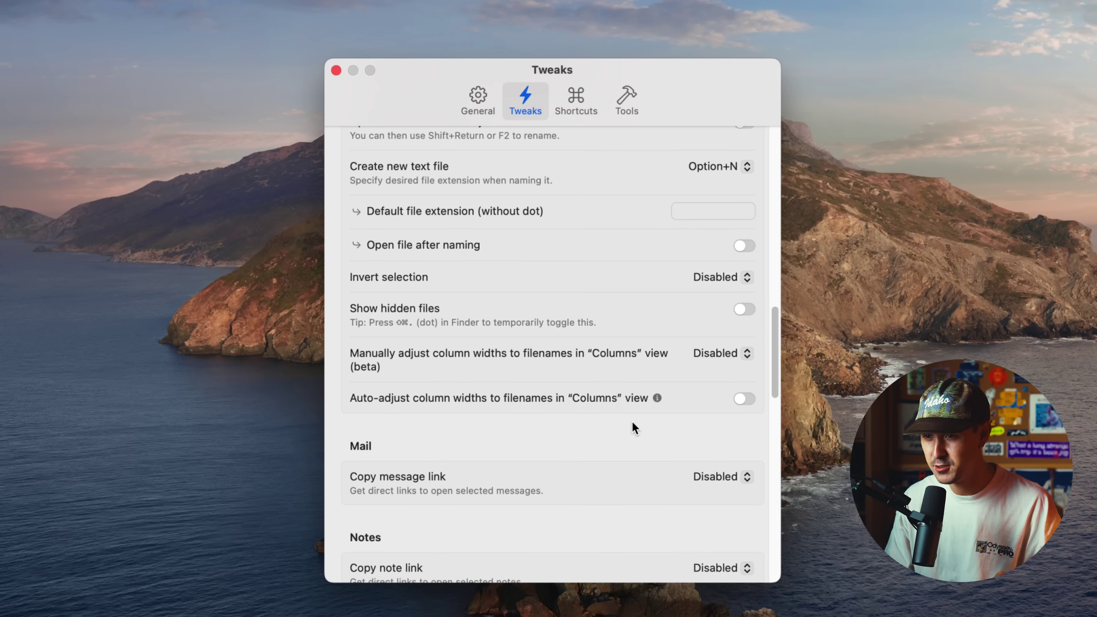
scroll(519, 482, down, 5)
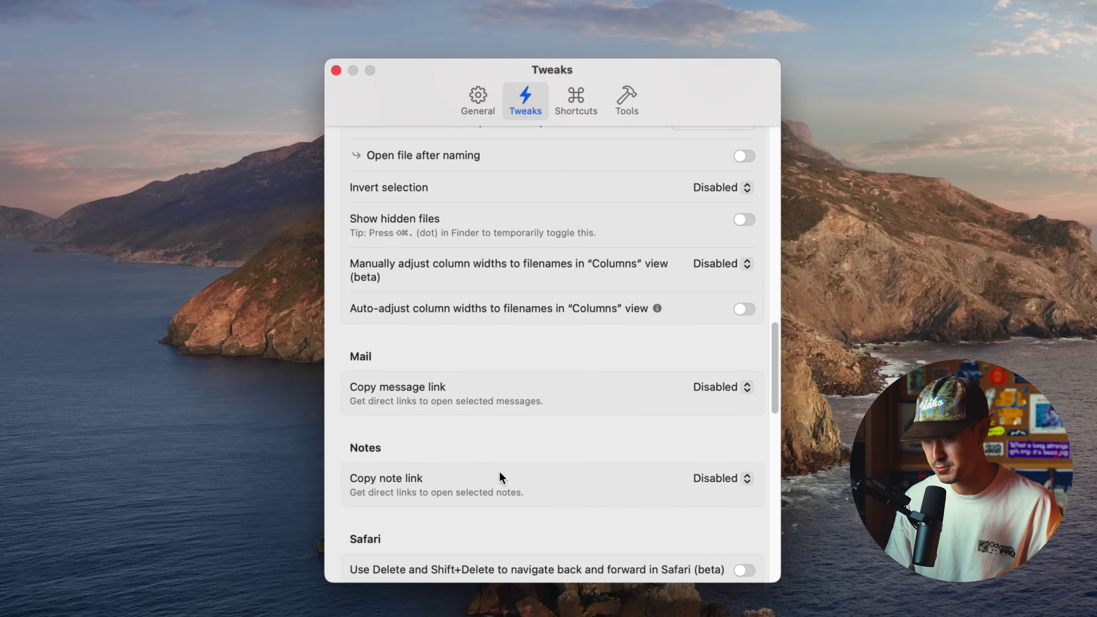
scroll(562, 492, down, 8)
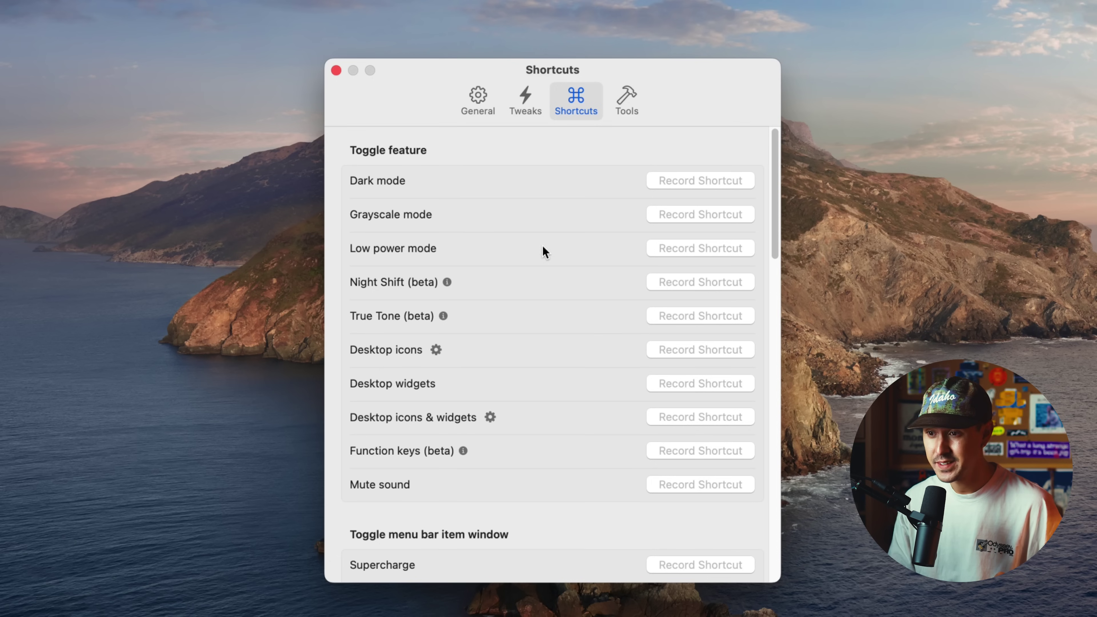
Scroll the Shortcuts list, then view Supercharge's Tools page.
scroll(612, 417, down, 10)
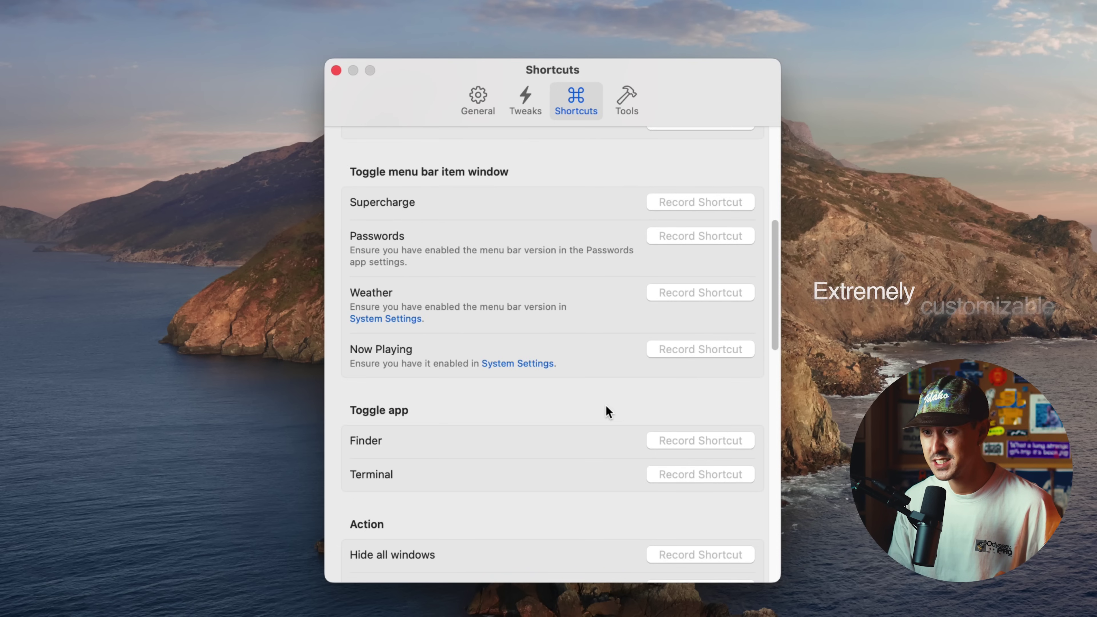
scroll(524, 378, down, 9)
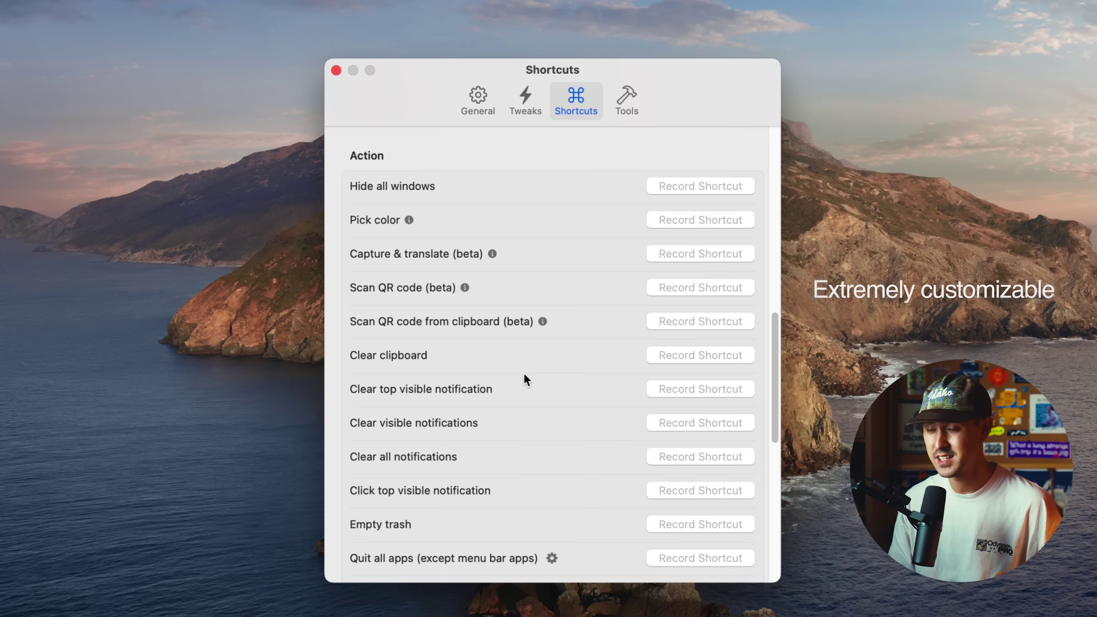
scroll(640, 320, down, 5)
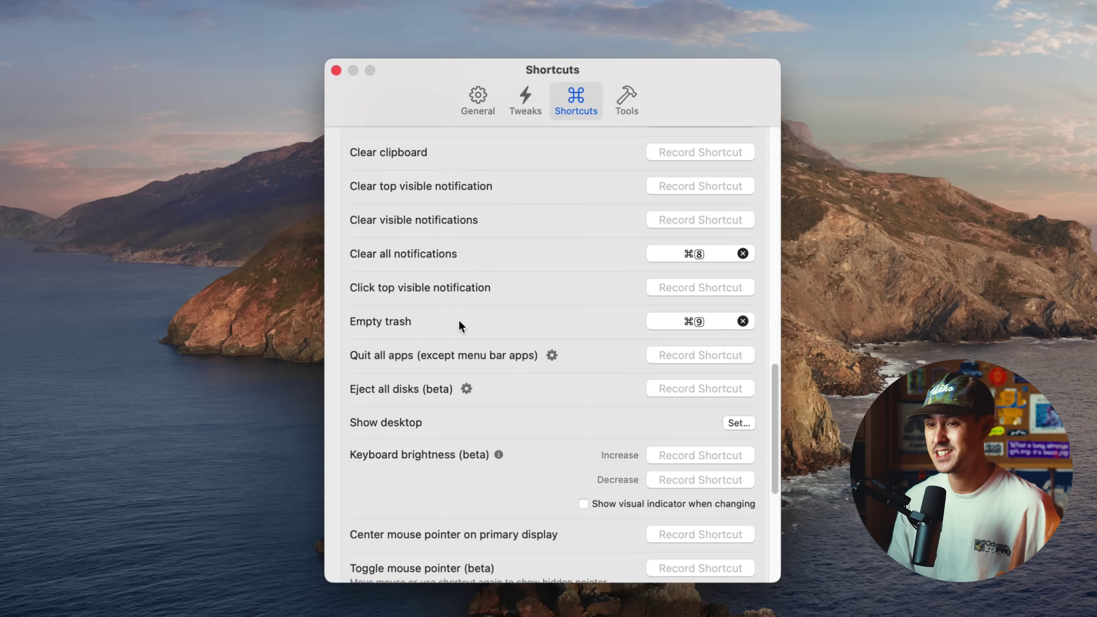
click(627, 100)
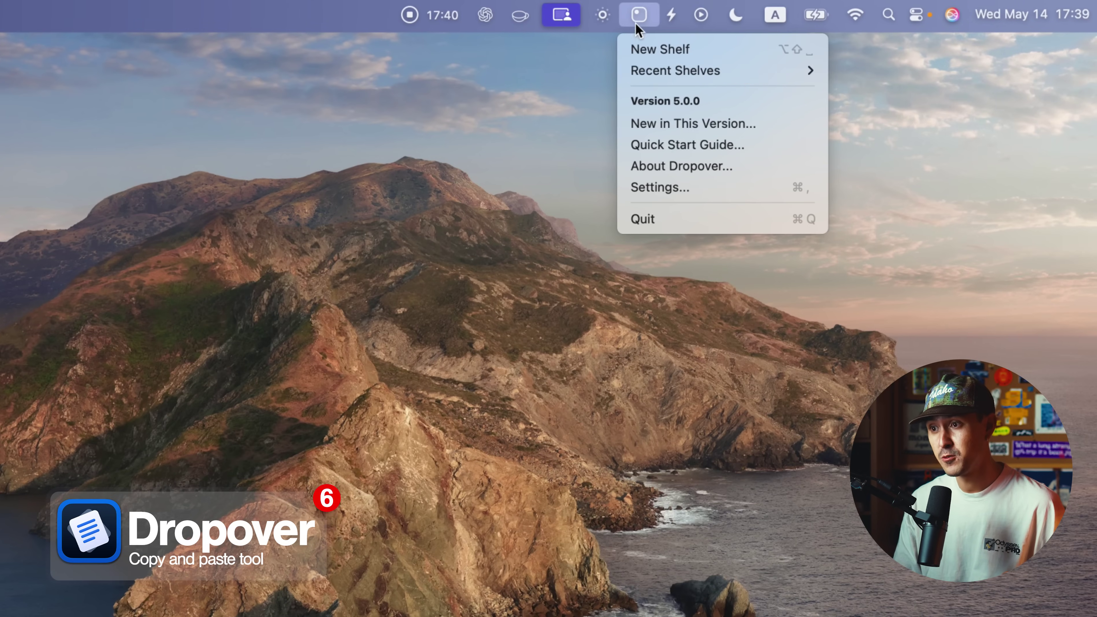
Put the 35 selected Edited images onto a new Dropover shelf.
click(741, 13)
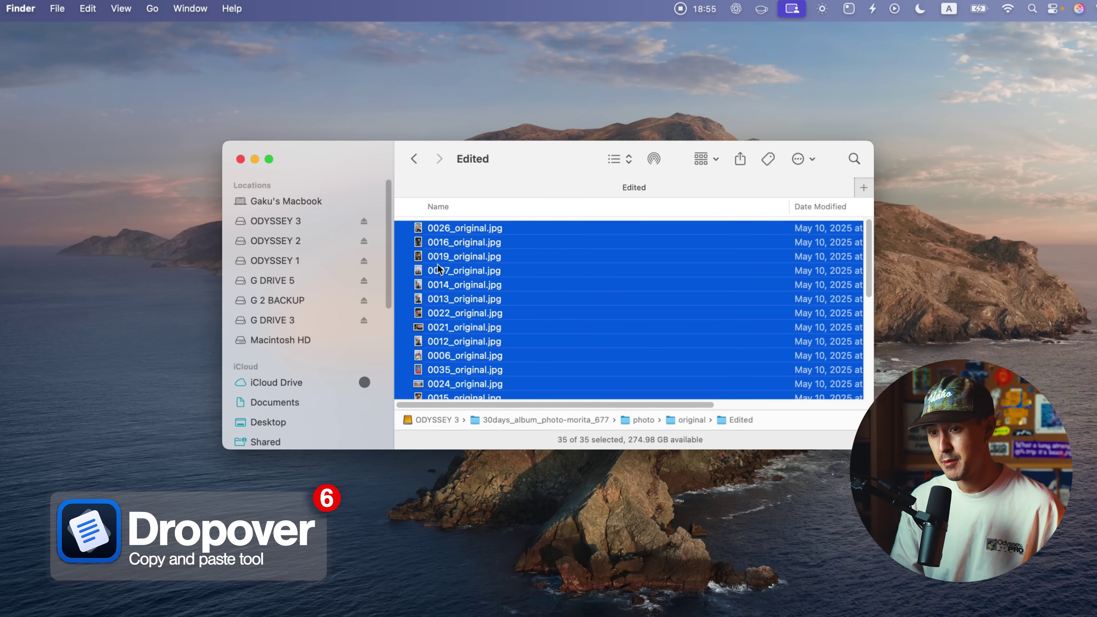
drag(475, 277, 500, 120)
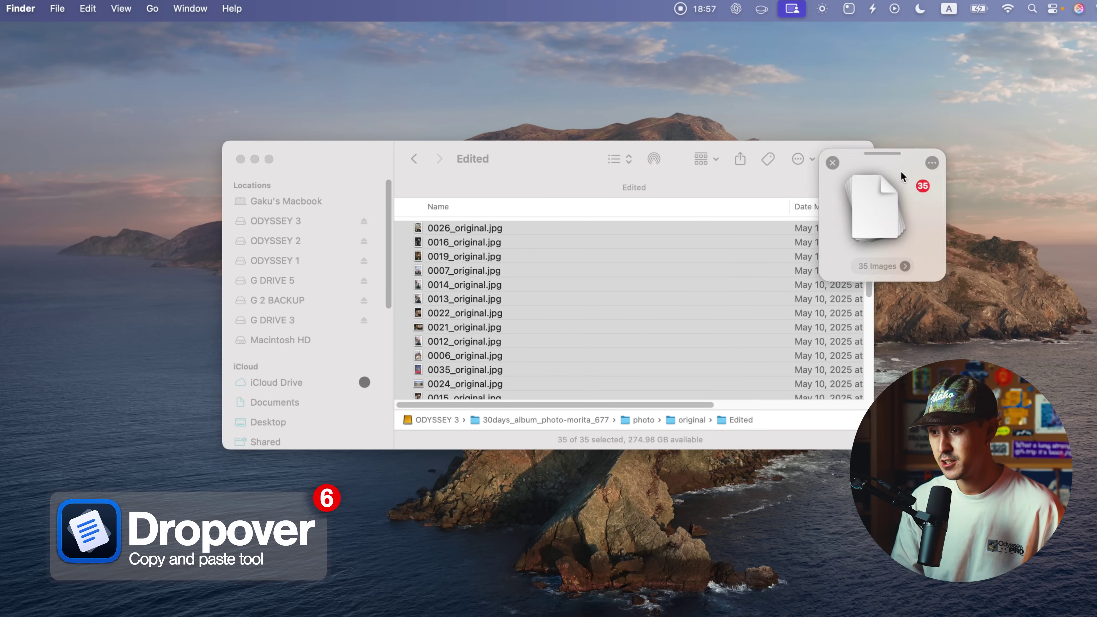
drag(894, 191, 142, 157)
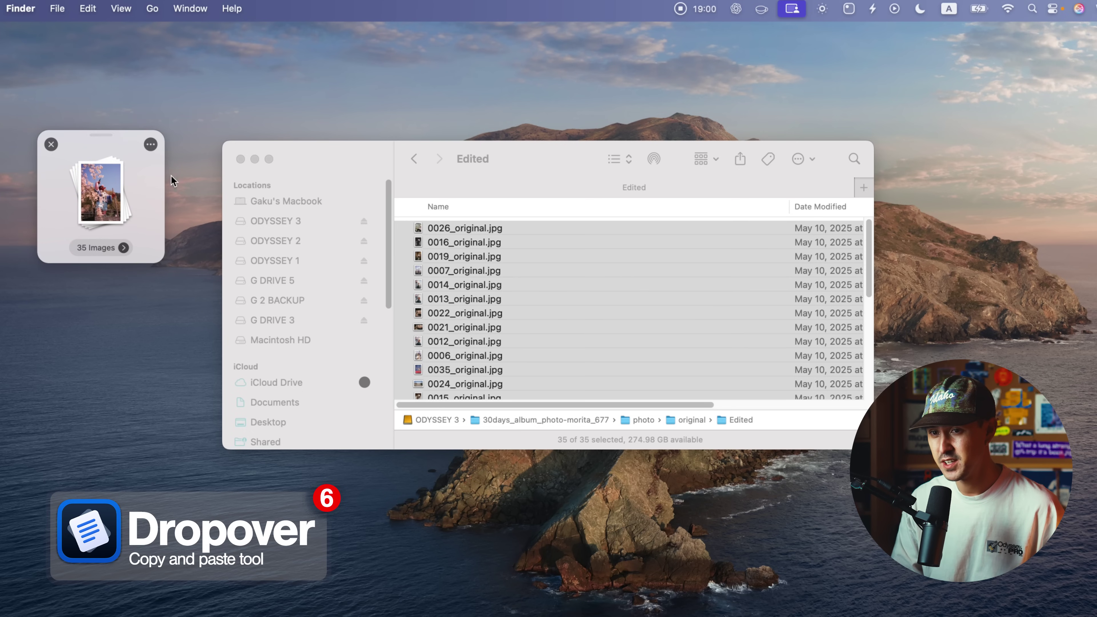
Go back to the photo folder in Finder and copy the shelf's 35 images into it.
click(383, 184)
click(415, 161)
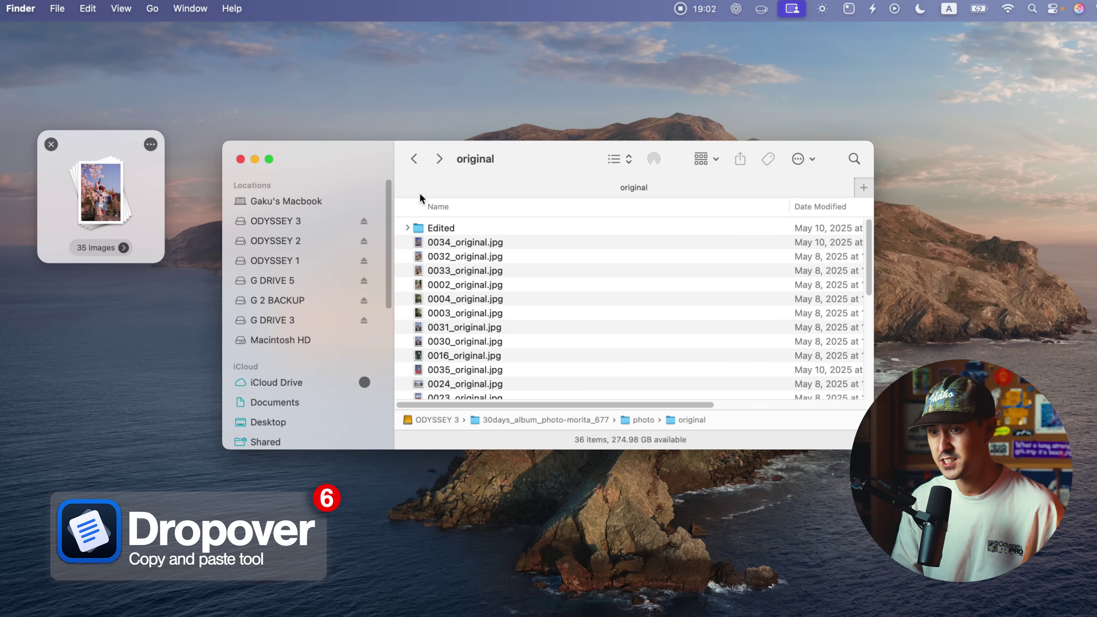
click(415, 161)
drag(112, 209, 546, 302)
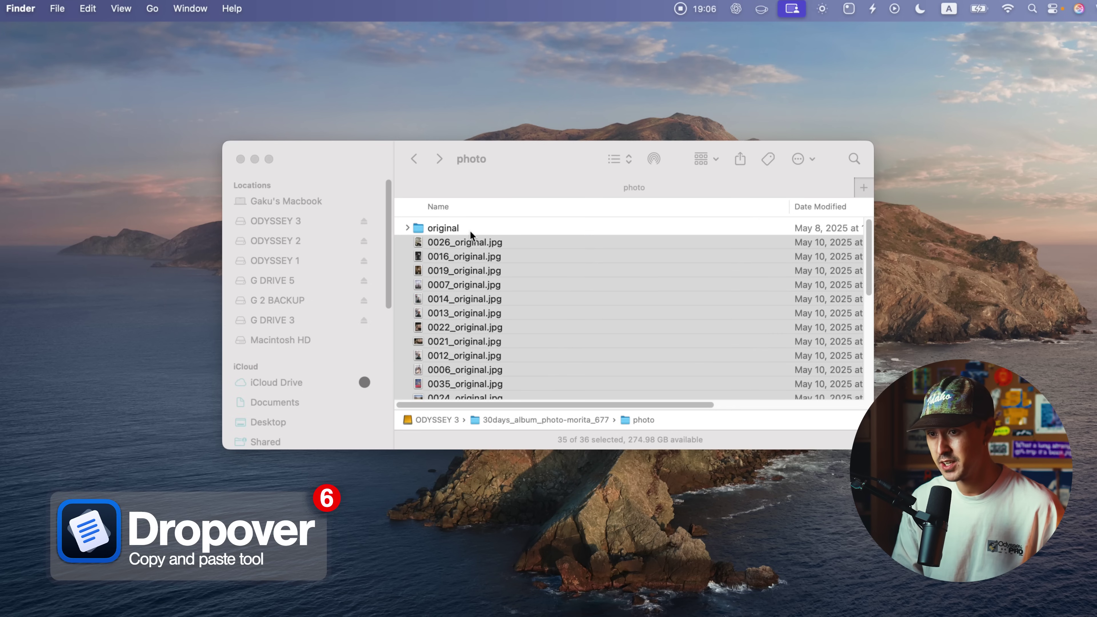
click(550, 290)
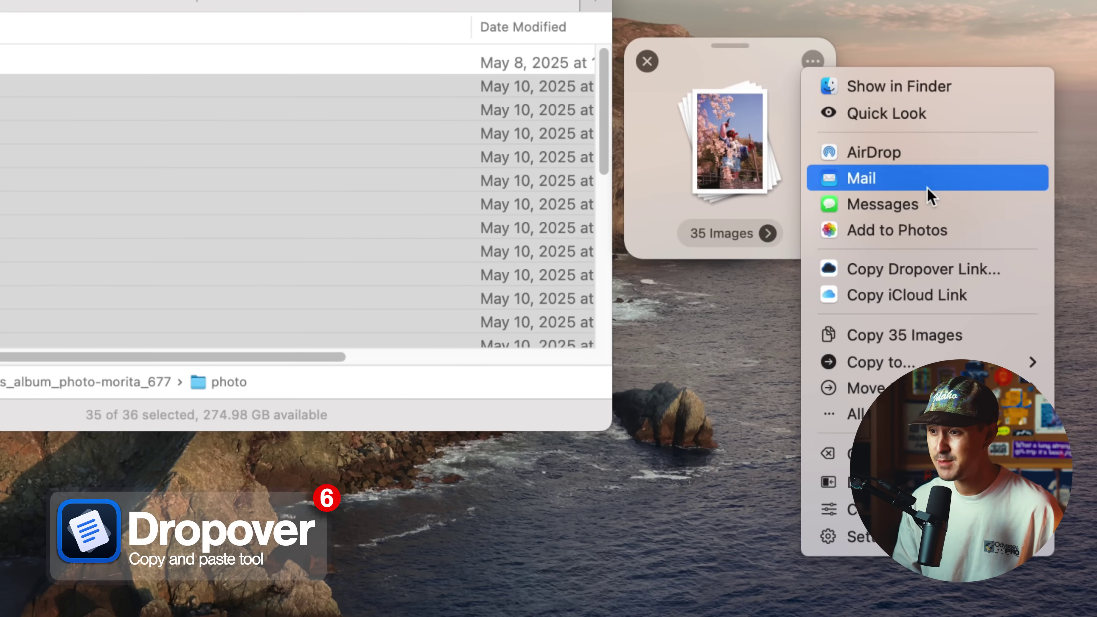
mouse_move(885, 414)
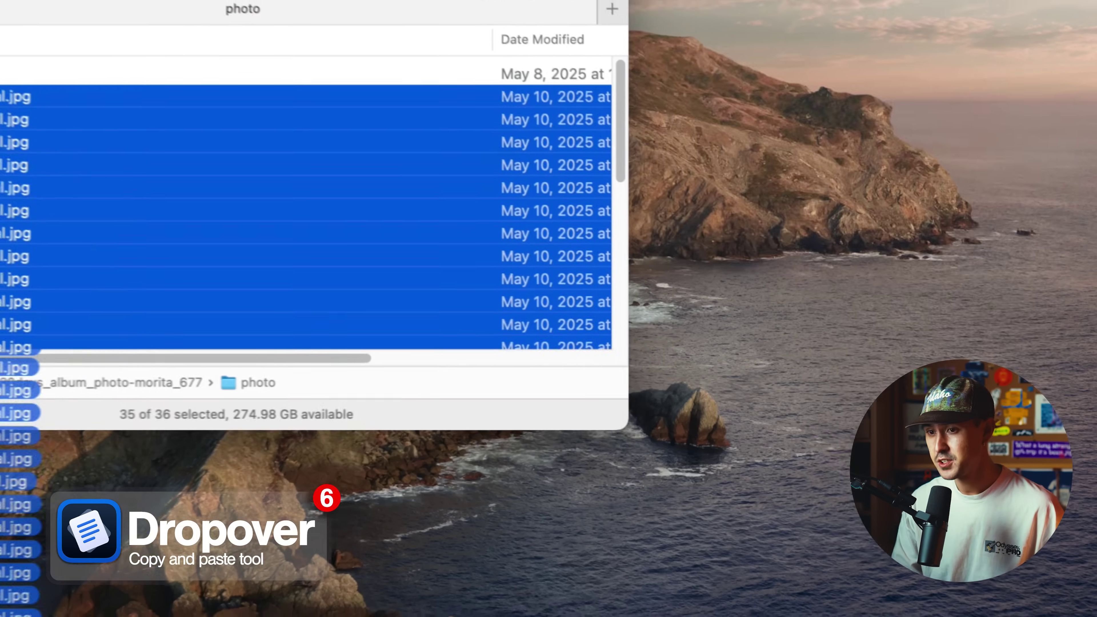
drag(2, 116, 49, 122)
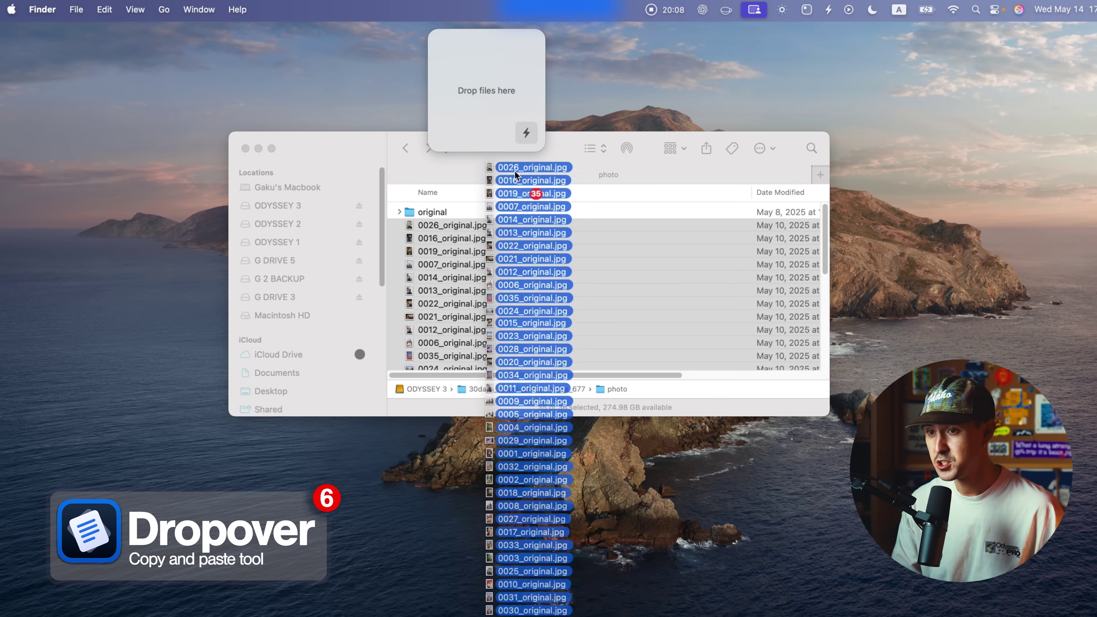
drag(510, 177, 454, 63)
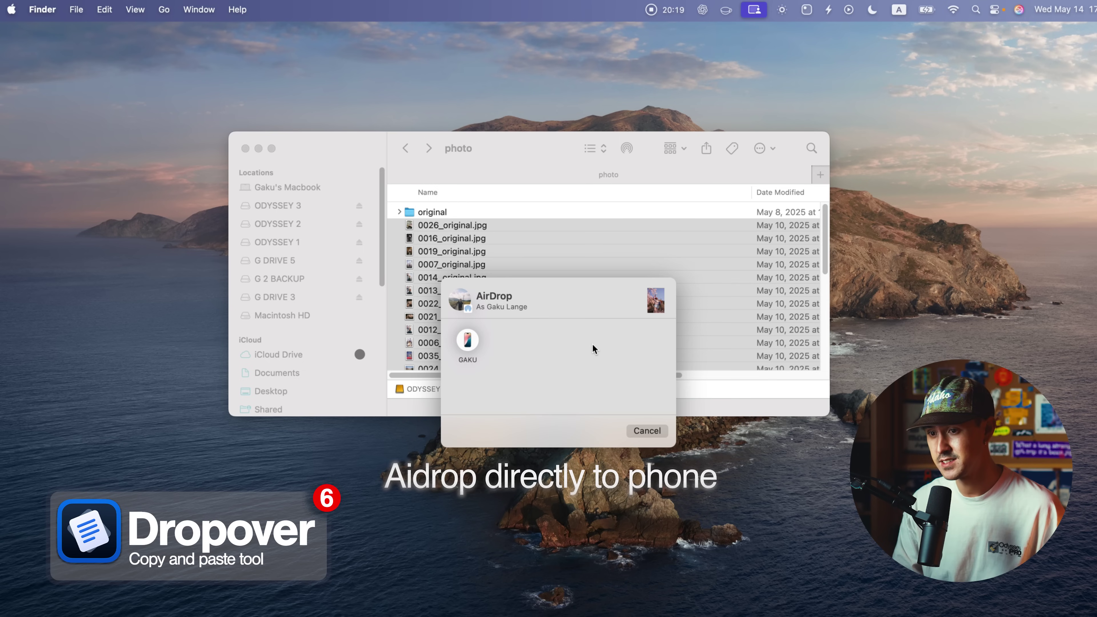
click(644, 431)
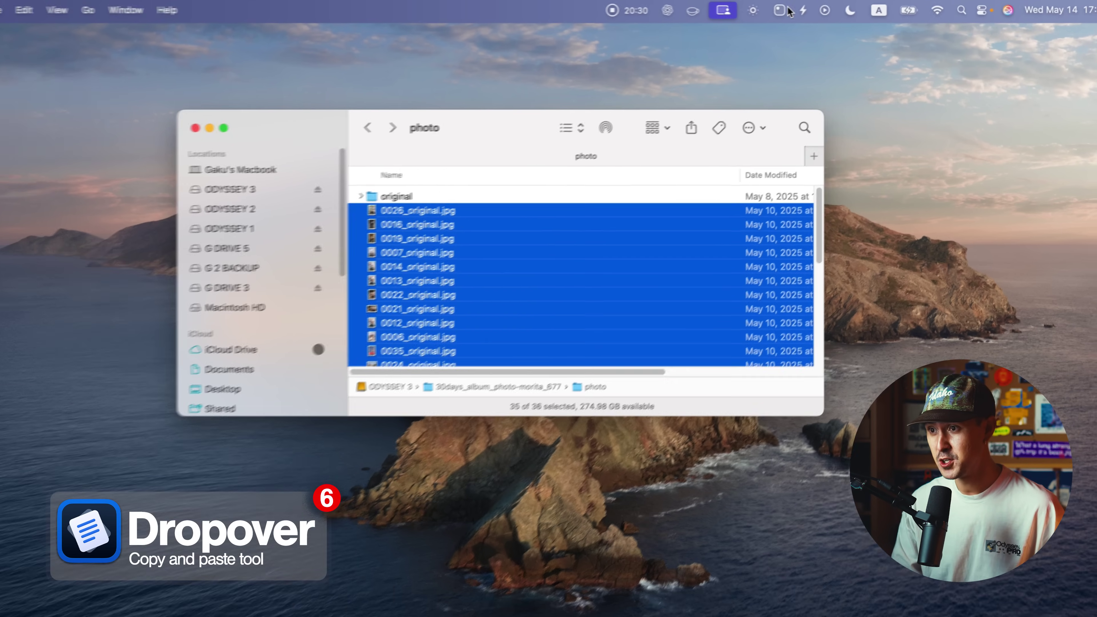
Restore the earlier 7 Images shelf from Dropover's Recent Shelves.
click(802, 10)
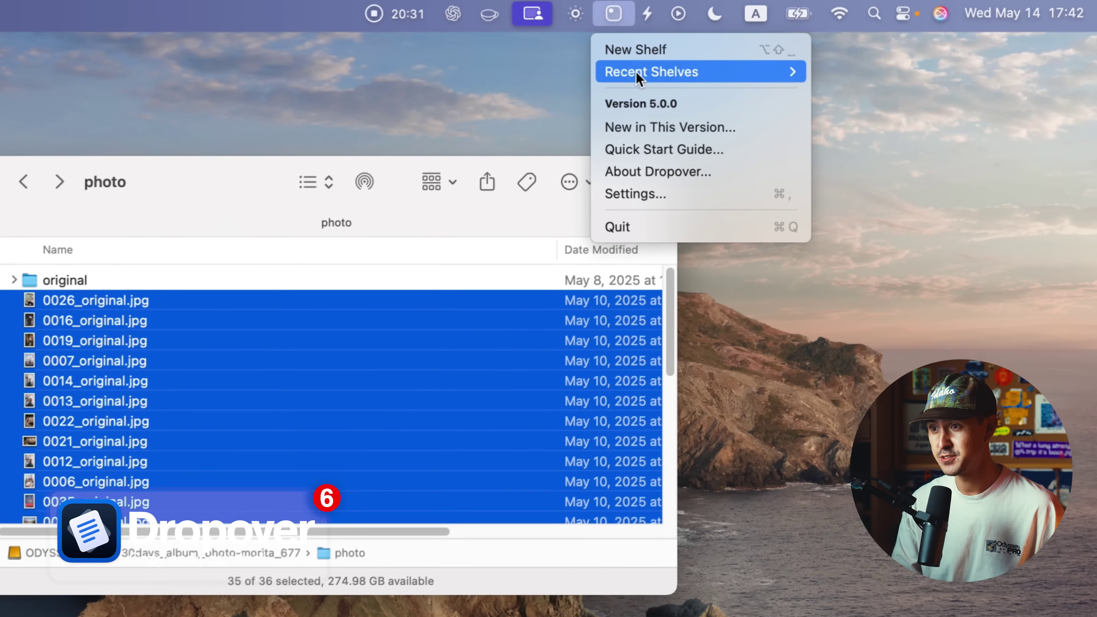
mouse_move(819, 52)
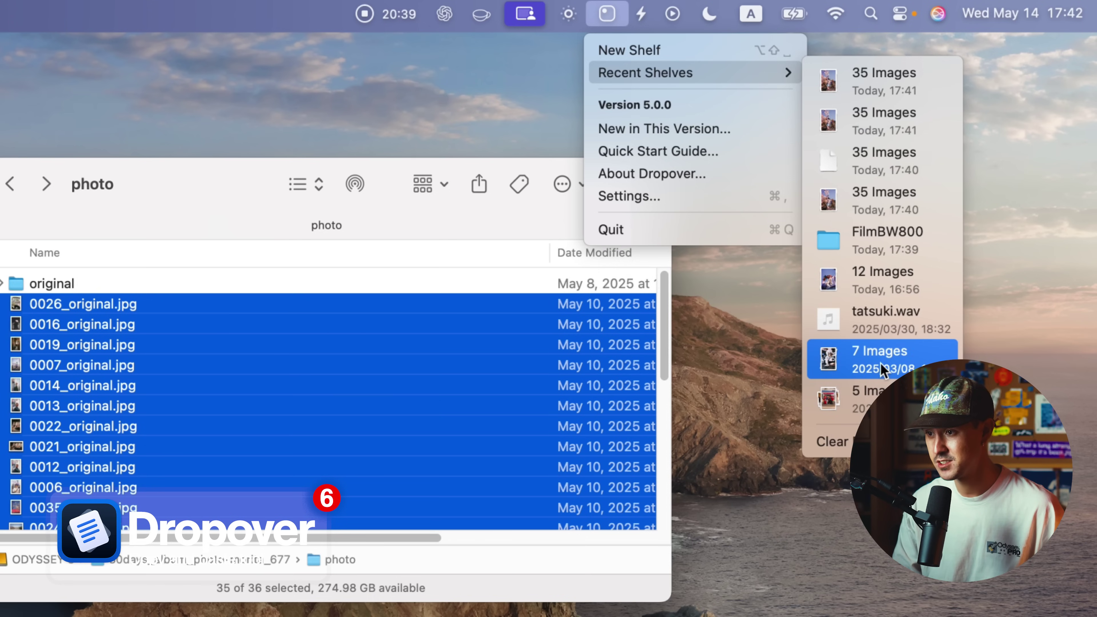
click(847, 365)
Expand the shelf to review its seven images, collapse it, and park it at the right edge.
drag(1034, 93, 436, 409)
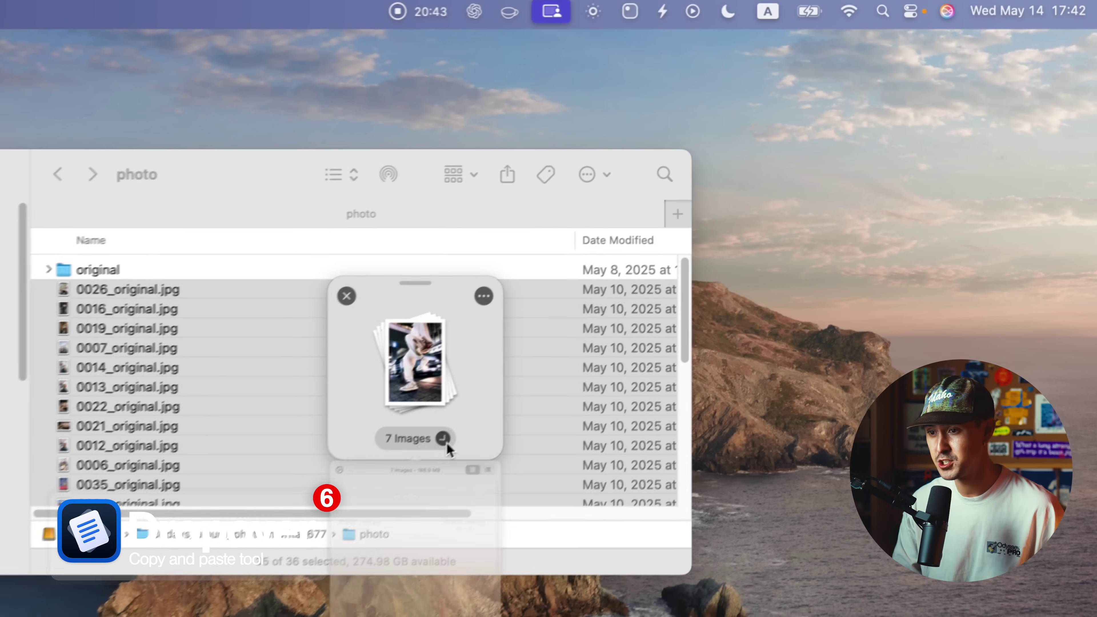
click(412, 460)
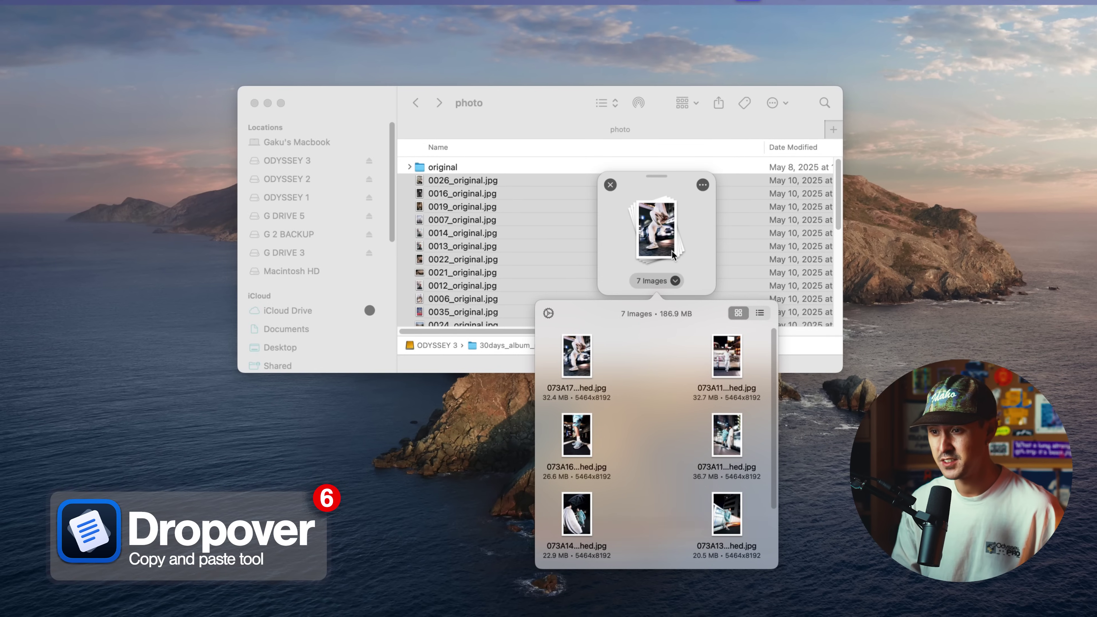
click(695, 248)
drag(672, 247, 960, 327)
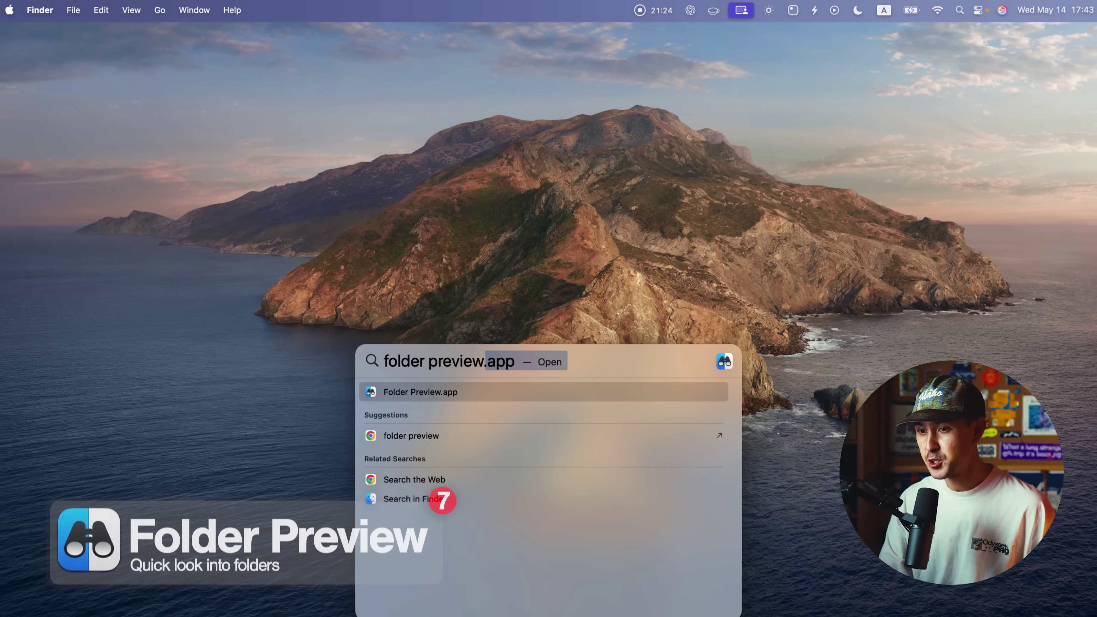
Launch Folder Preview from Spotlight and move its Home window higher on screen.
key(Return)
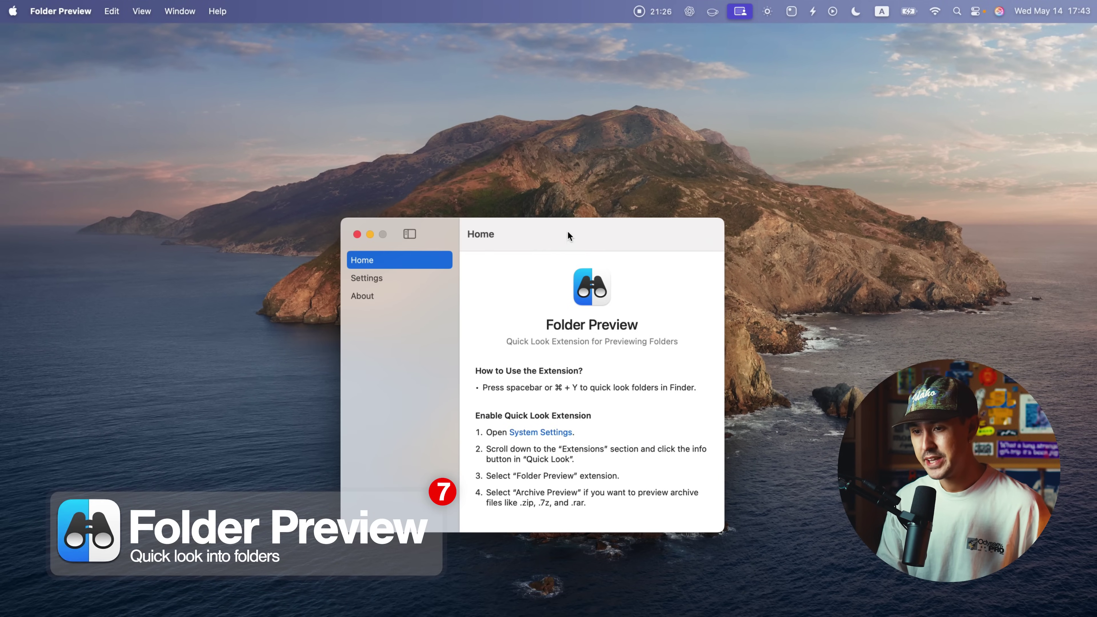
drag(568, 235, 583, 167)
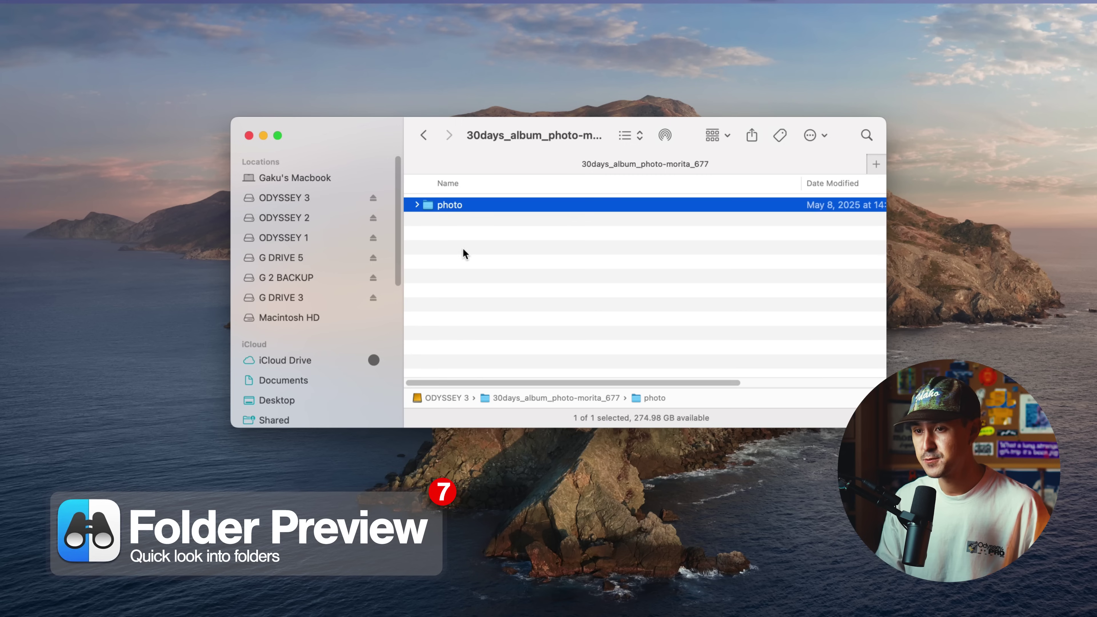
Expand and collapse the photo folder, then Quick Look it and scroll through its contents.
click(417, 205)
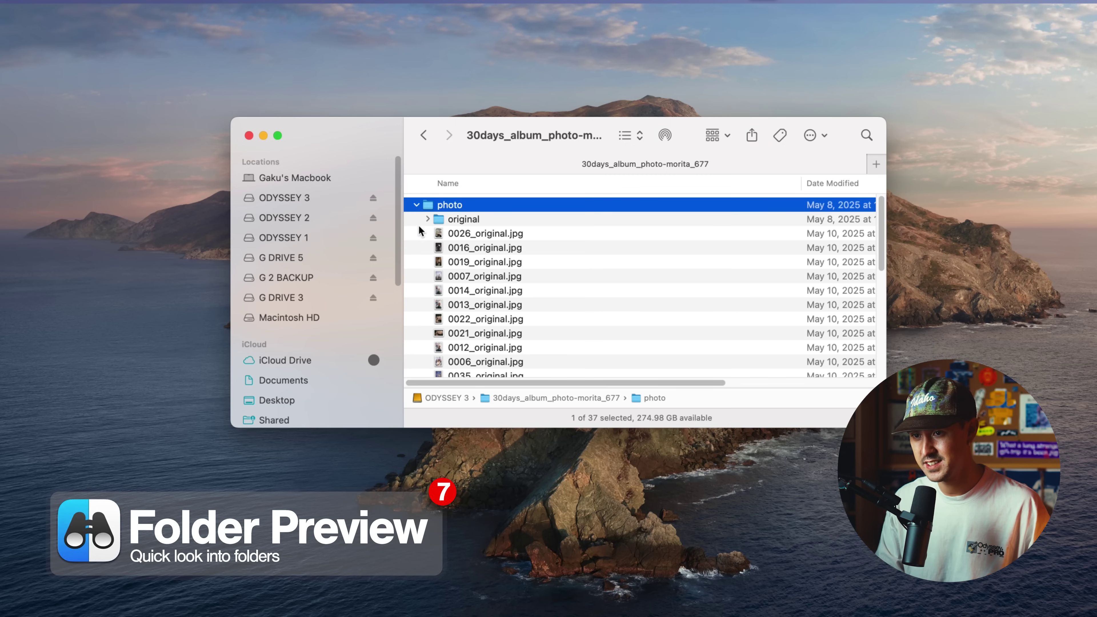
click(416, 205)
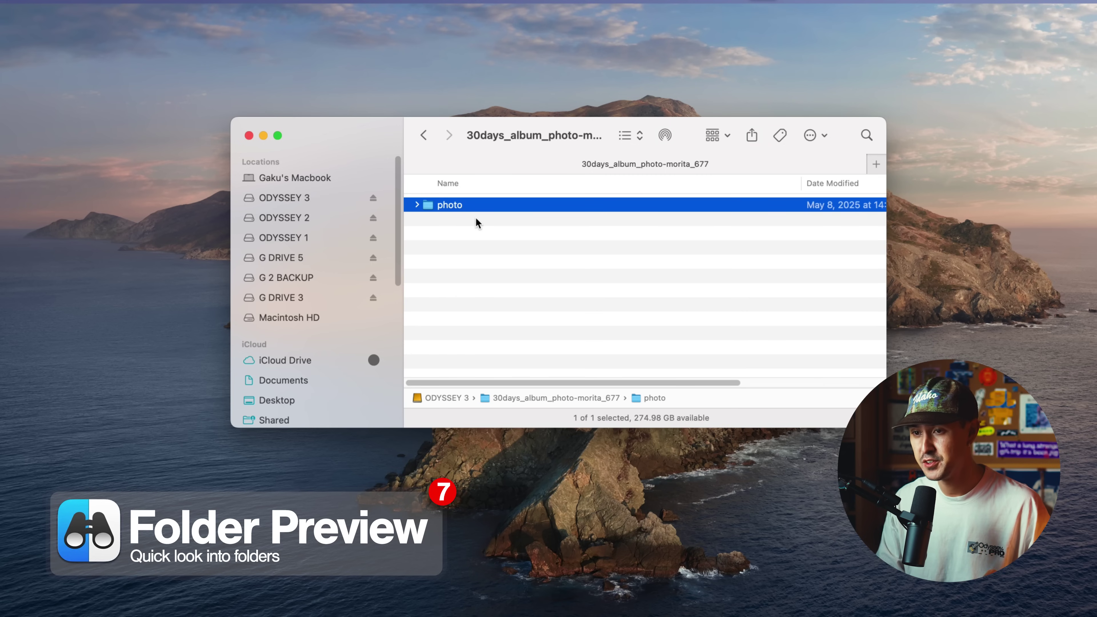
key(space)
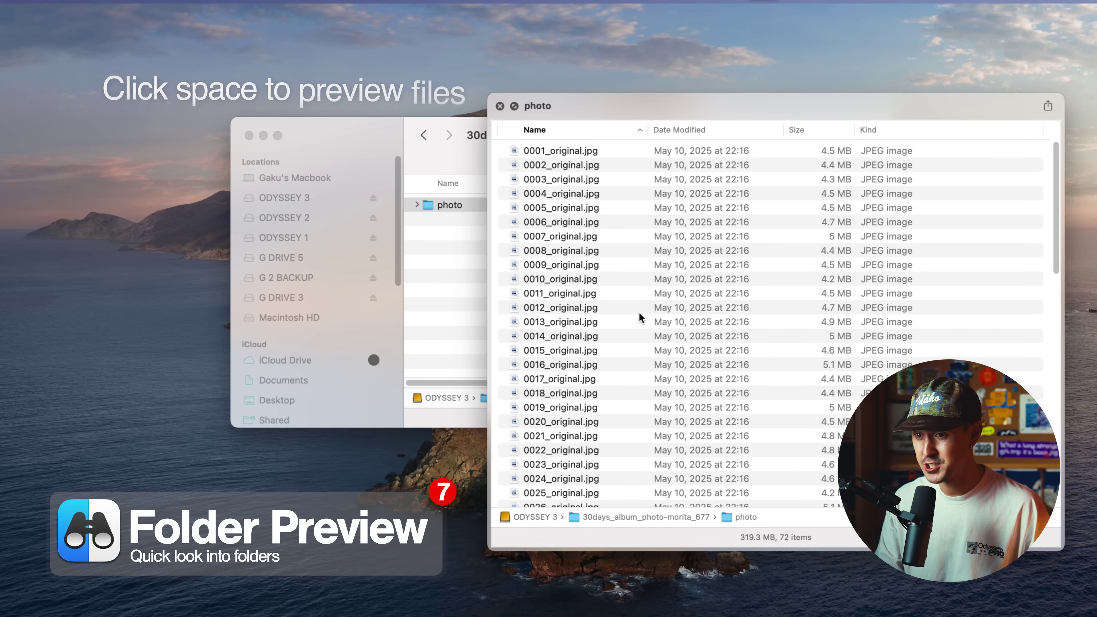
scroll(638, 311, down, 10)
scroll(665, 367, up, 15)
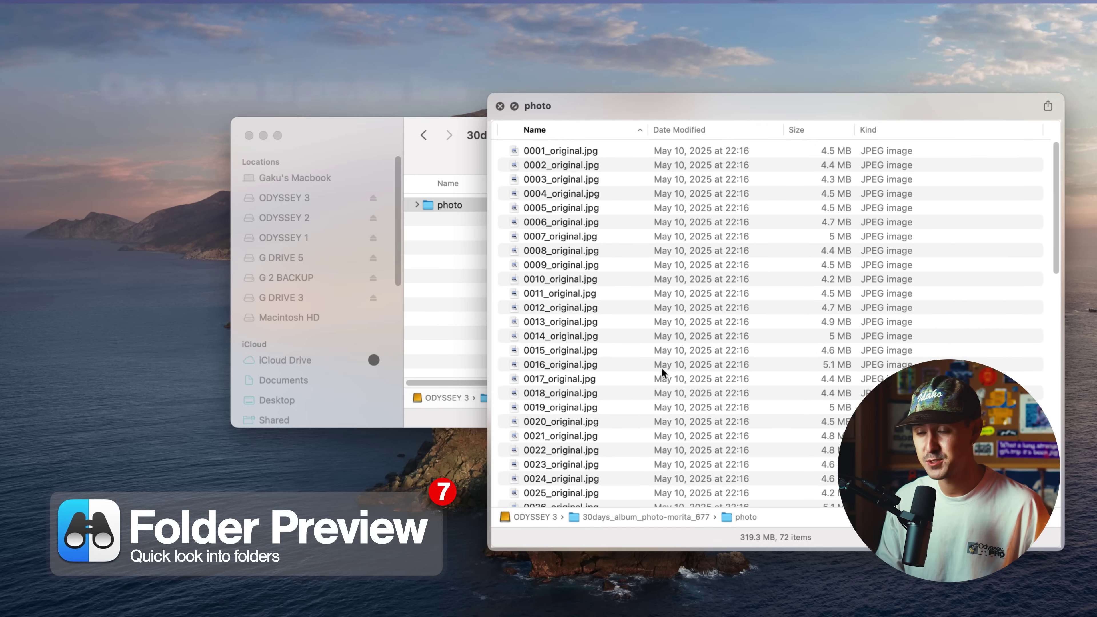
scroll(639, 346, down, 6)
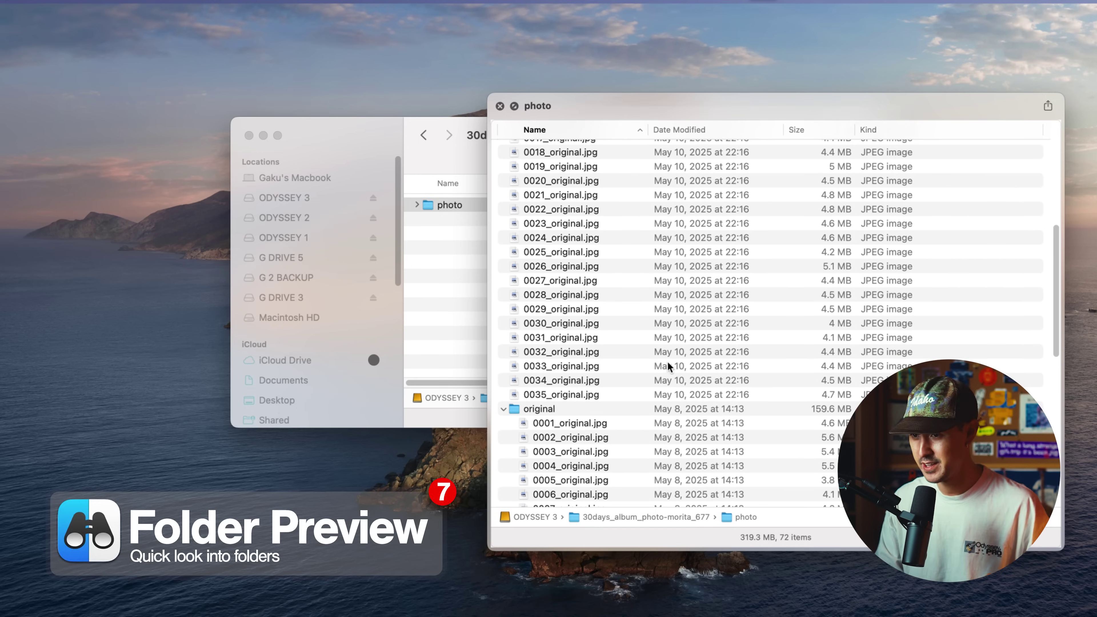
scroll(668, 367, down, 10)
scroll(656, 385, up, 10)
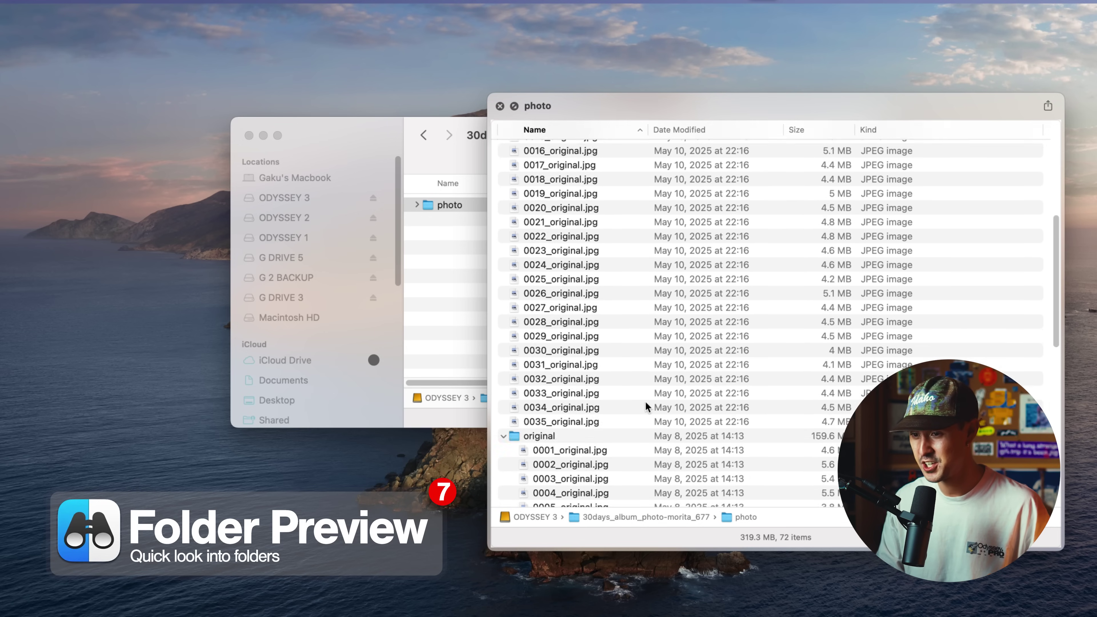
scroll(614, 441, down, 10)
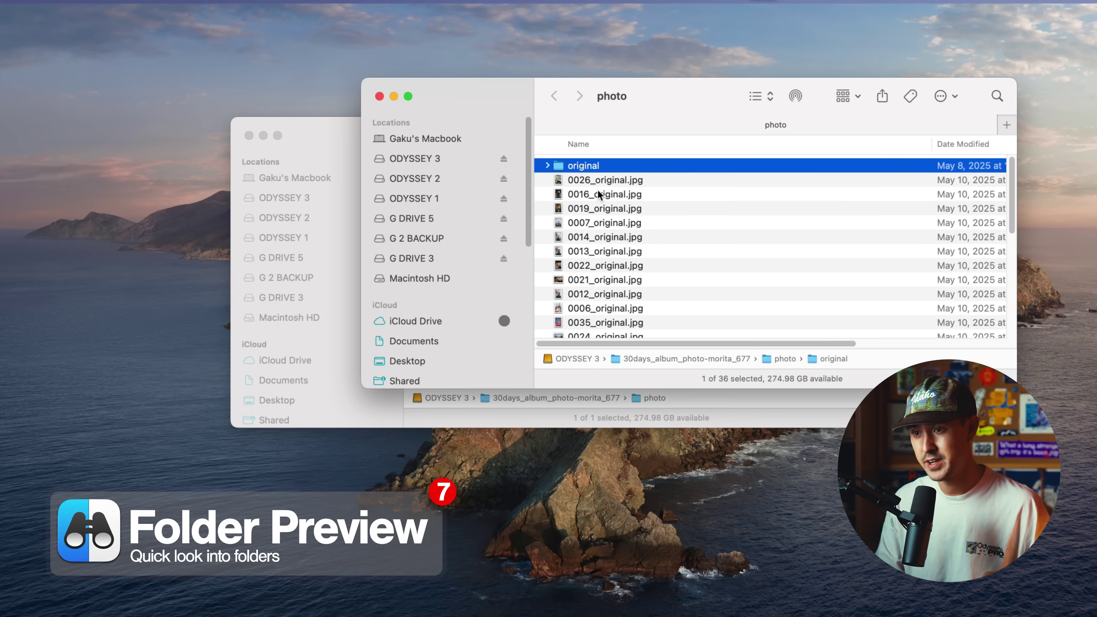
Quick Look the original folder, close the preview, and enlarge the Finder window to show Size and Kind.
key(space)
drag(615, 110, 576, 231)
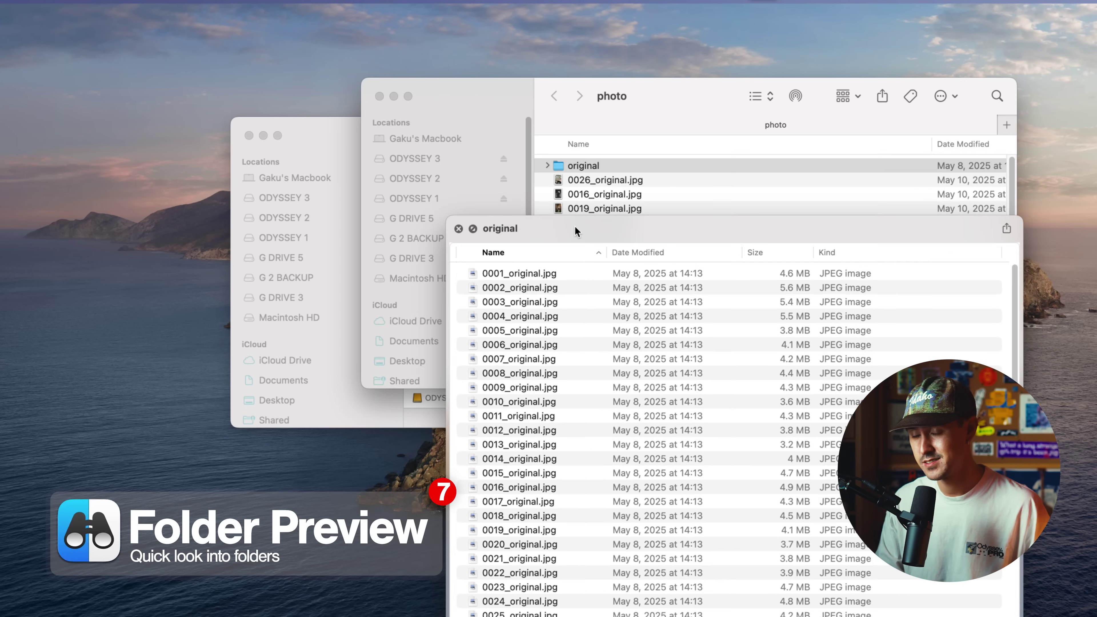
click(458, 228)
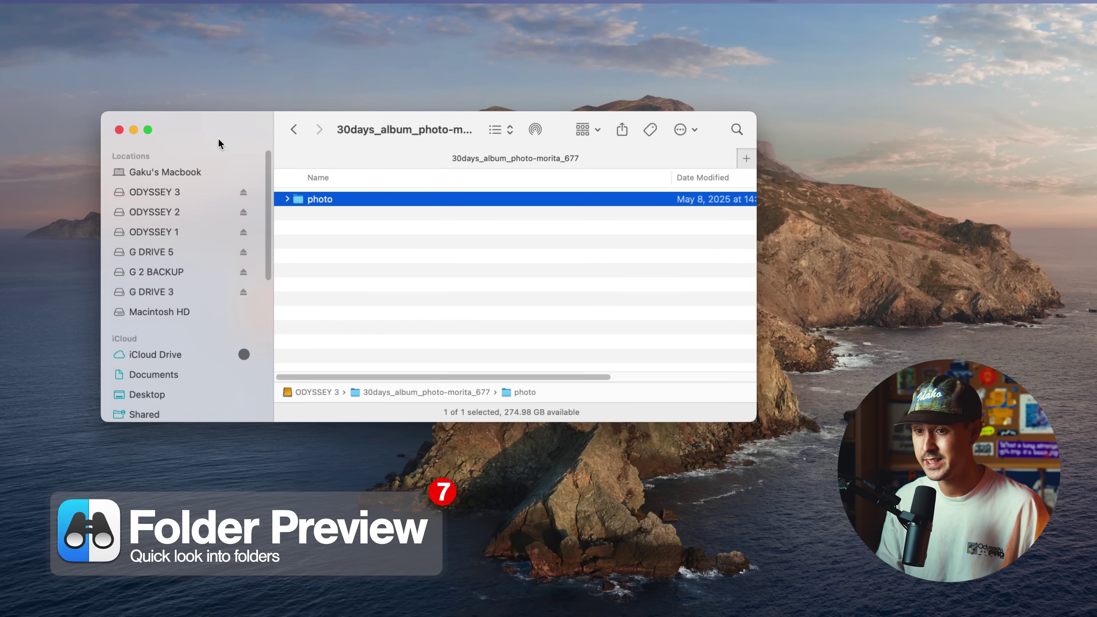
drag(754, 424, 906, 501)
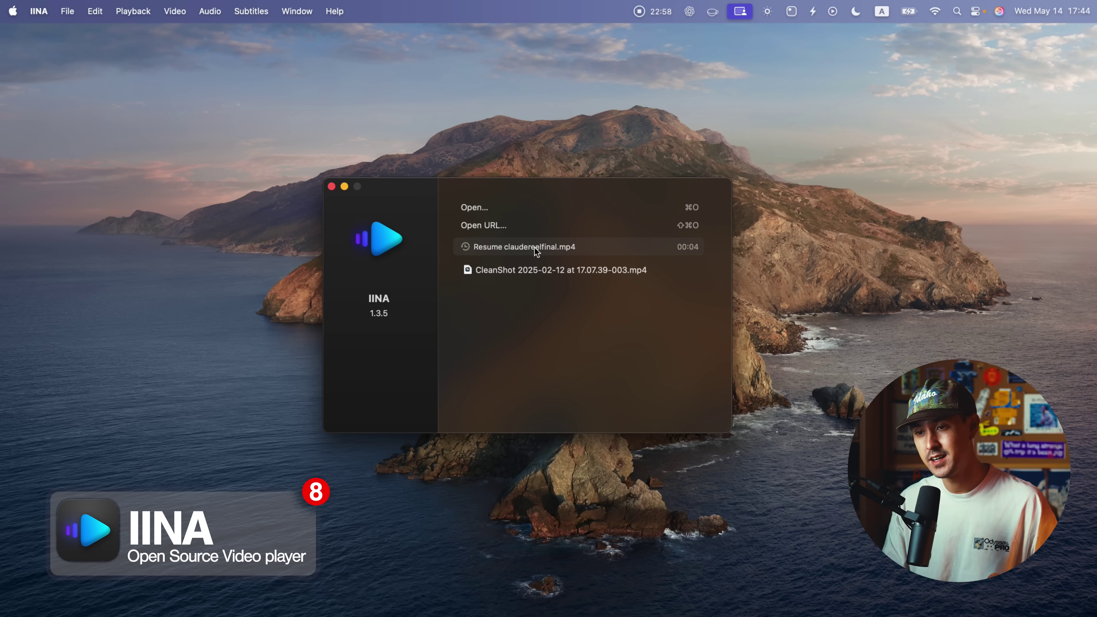
Resume claudereelfinal.mp4 from IINA's recent files list.
click(535, 247)
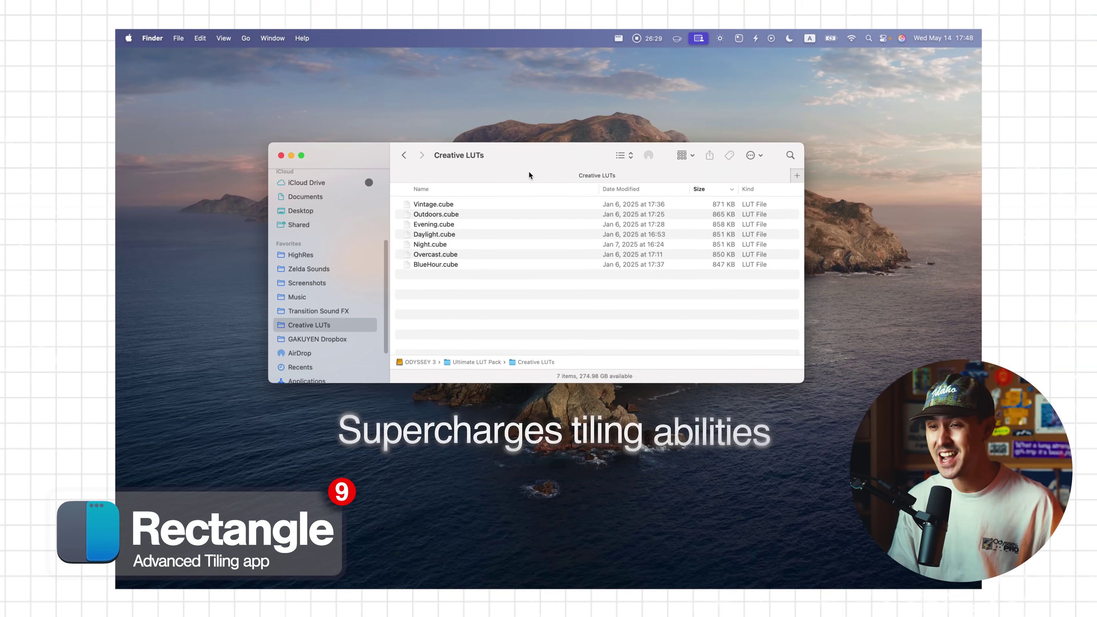
Snap the Creative LUTs window to left half, right half, top-right quarter and top half, then show Rectangle's layouts.
drag(542, 153, 119, 179)
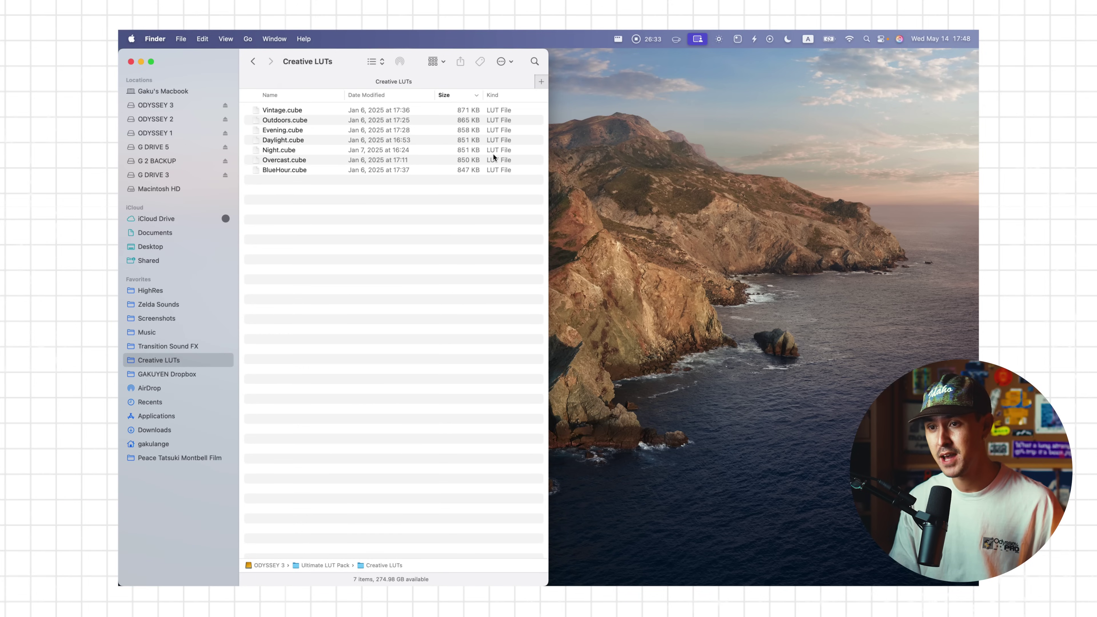
key(ctrl+alt+Right)
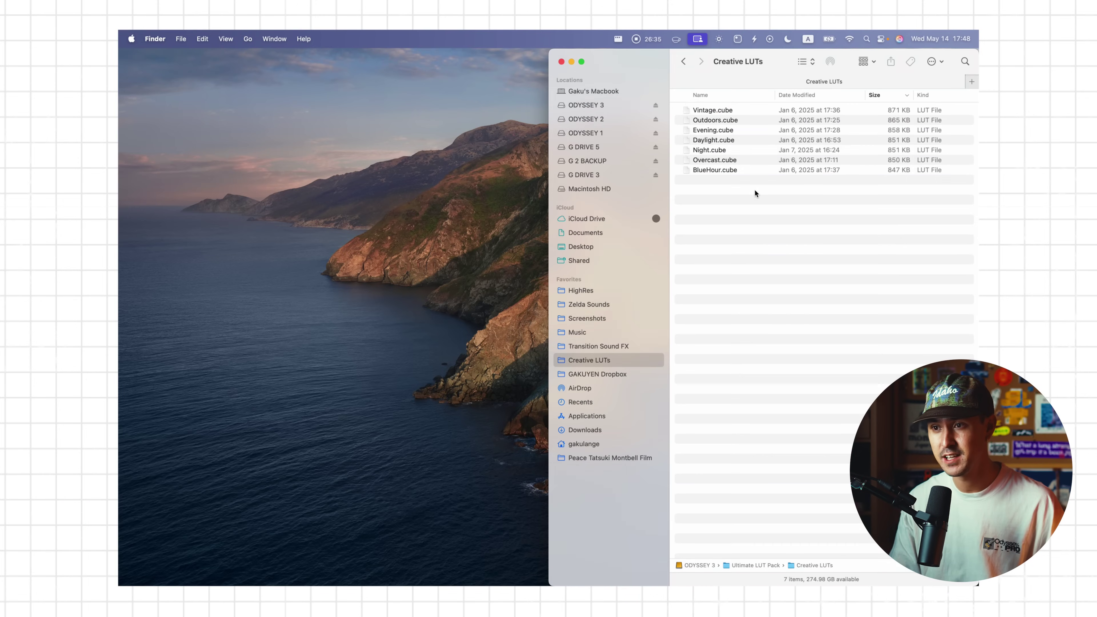
key(ctrl+alt+i)
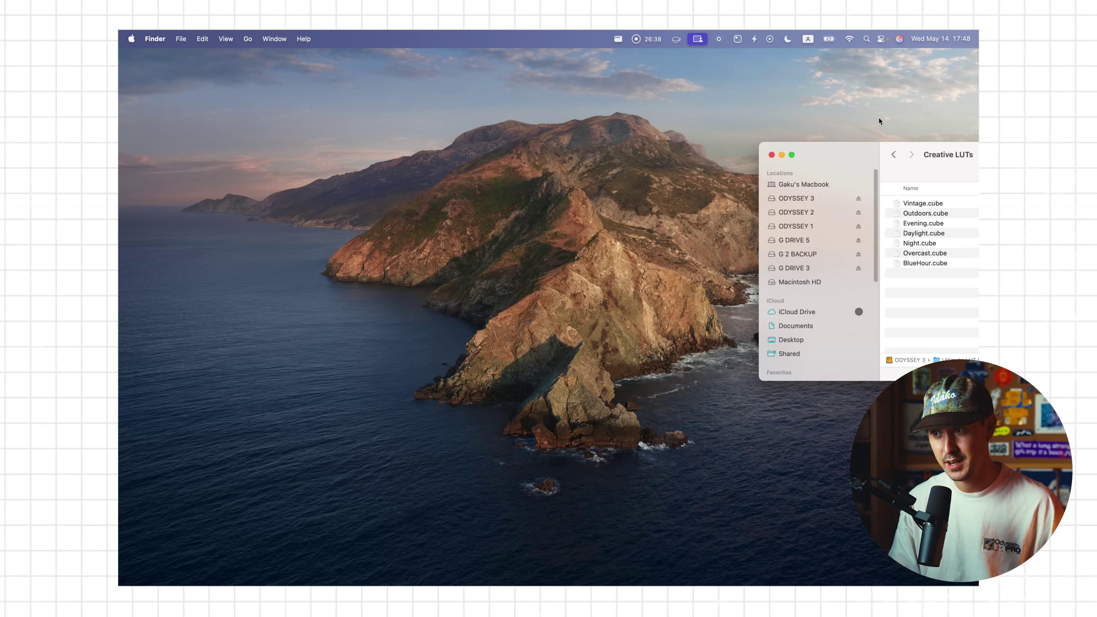
key(ctrl+alt+Up)
key(ctrl+alt+Right)
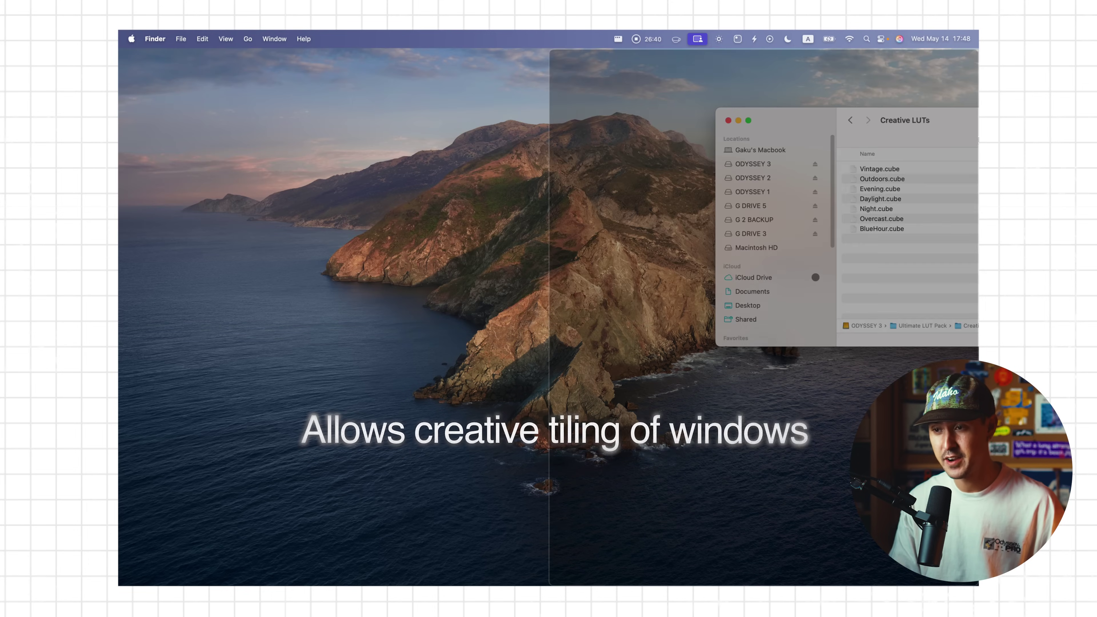
key(alt+super+Up)
click(618, 39)
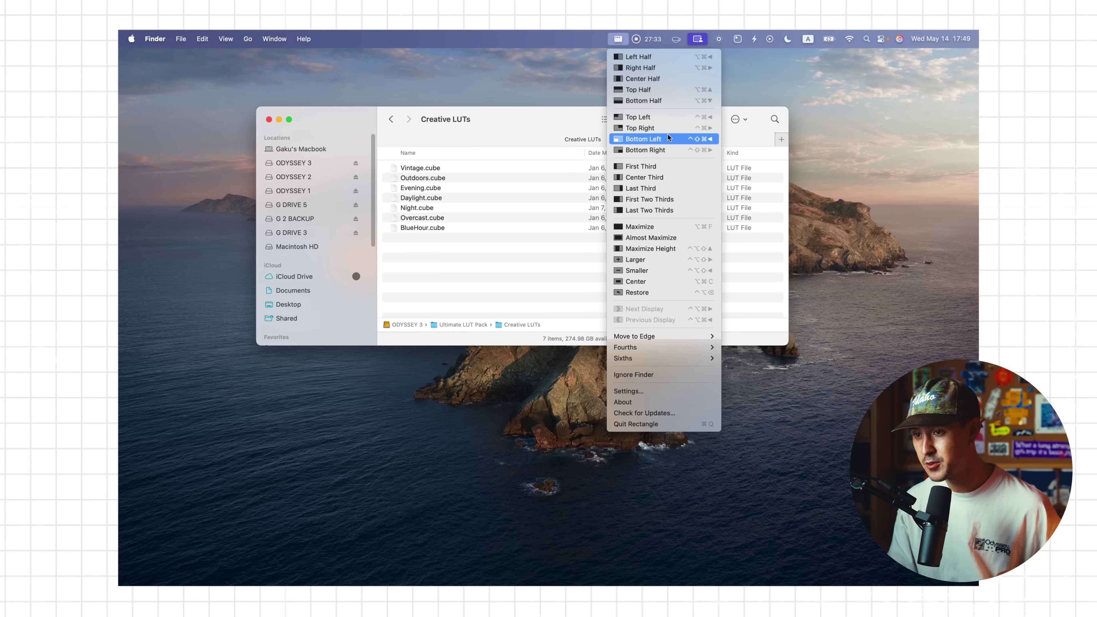
Snap the Creative LUTs window to the right half and tile a new Transition Sound FX window left.
click(501, 266)
drag(348, 125, 404, 143)
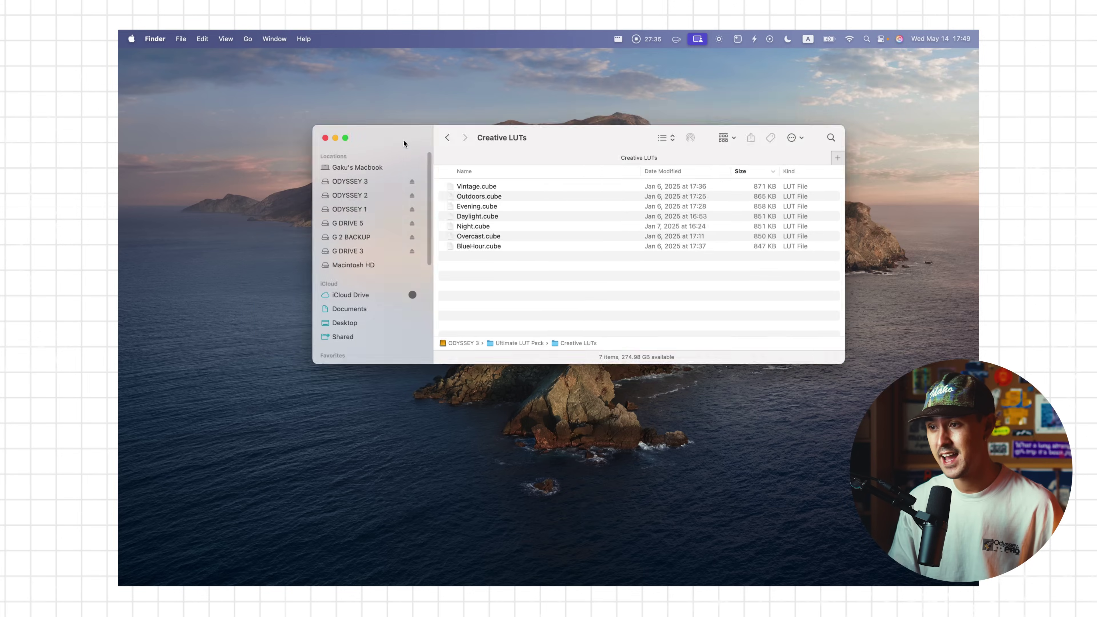
key(ctrl+alt+Right)
key(super+n)
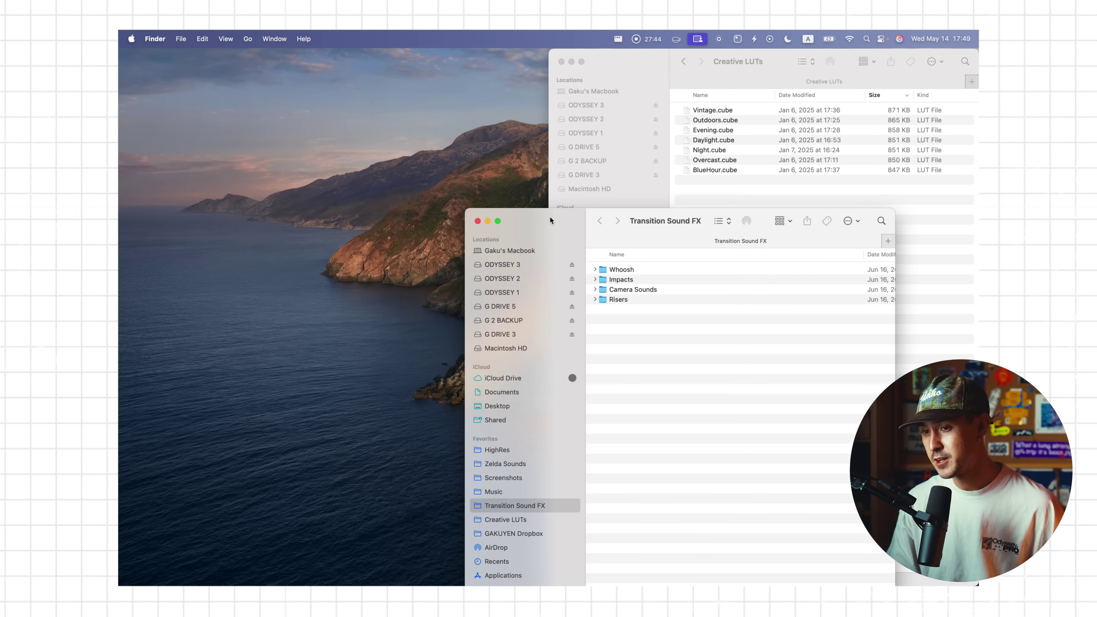
drag(551, 216, 120, 161)
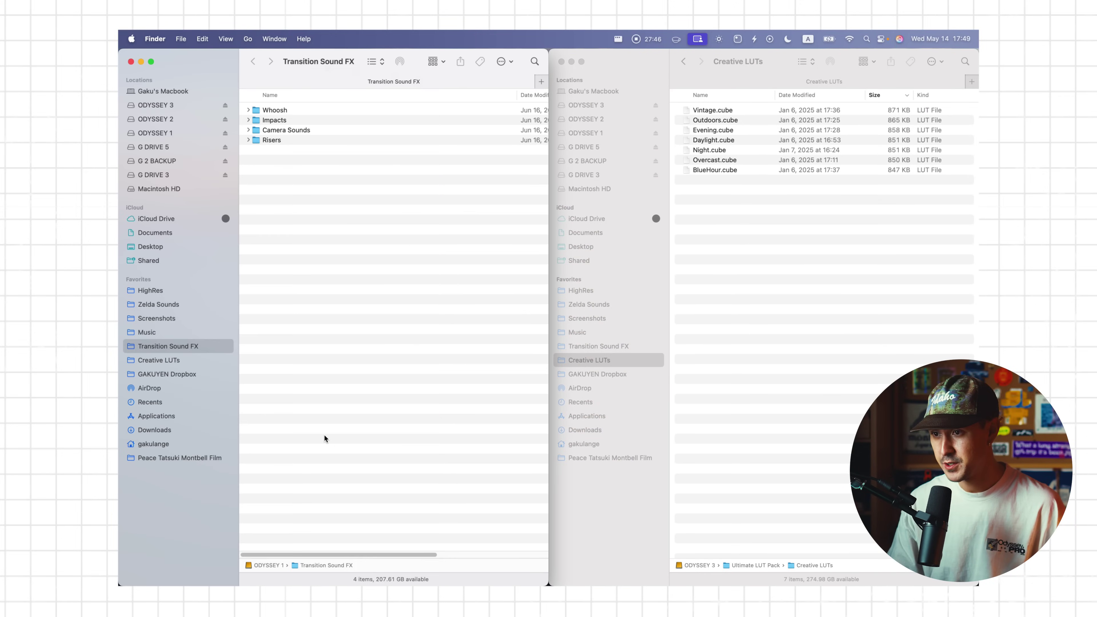
Shrink the Creative LUTs window into the bottom-right quarter and resize the left window slightly.
click(607, 62)
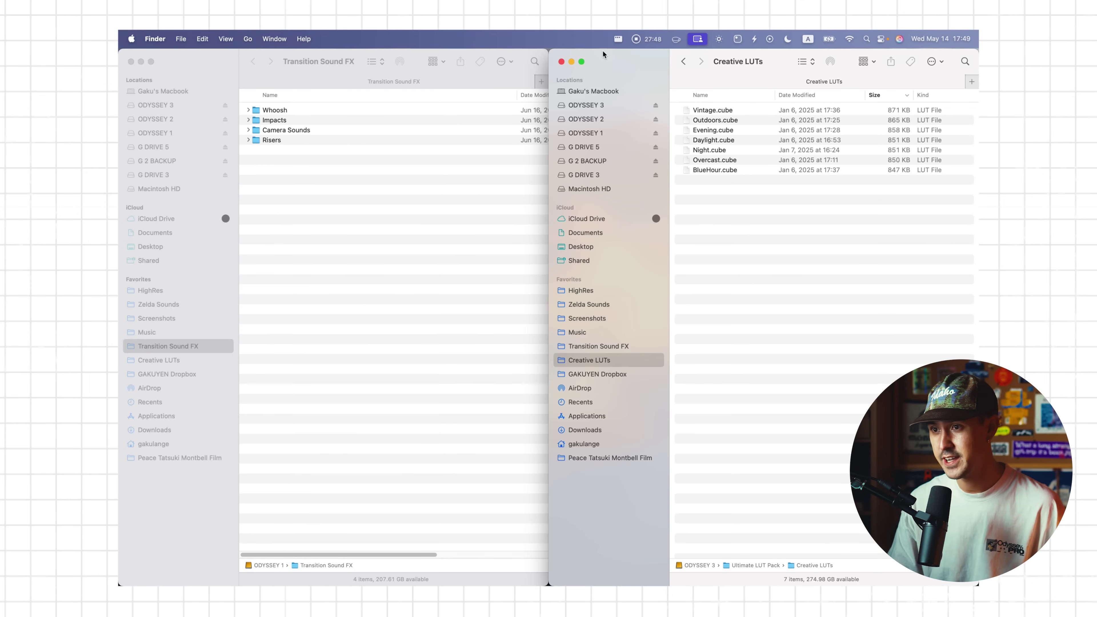
drag(604, 54, 601, 277)
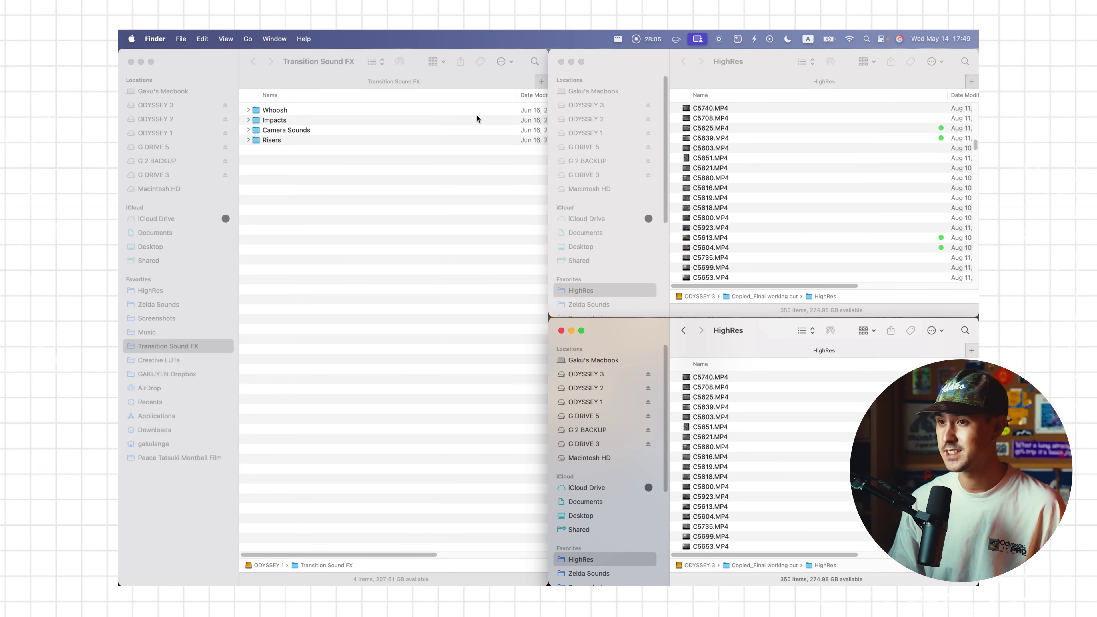
drag(119, 52, 337, 77)
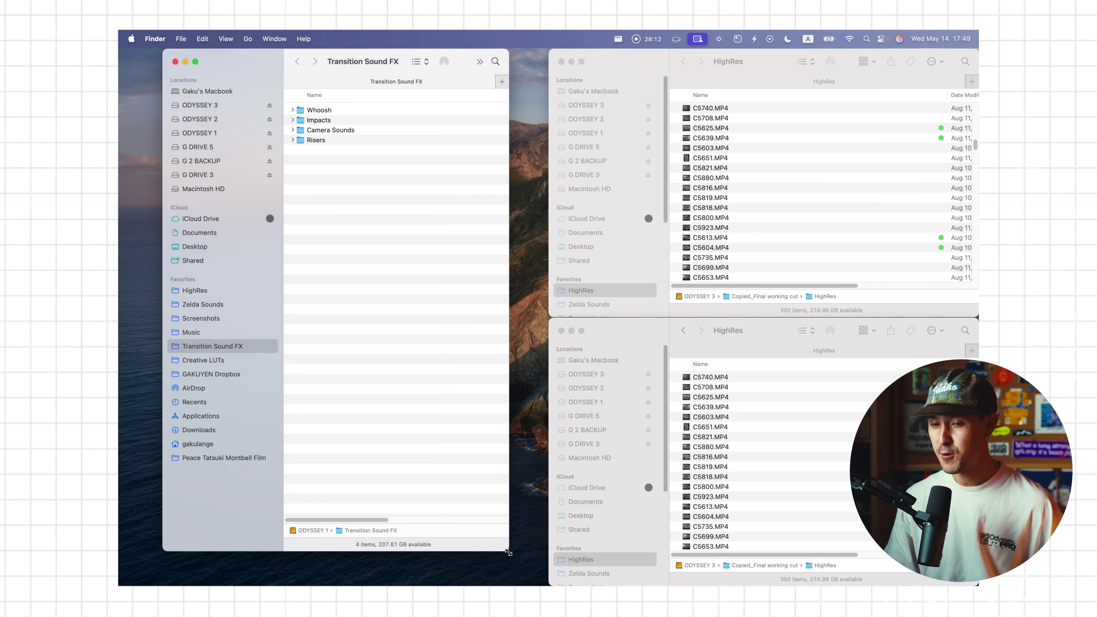
drag(508, 553, 540, 544)
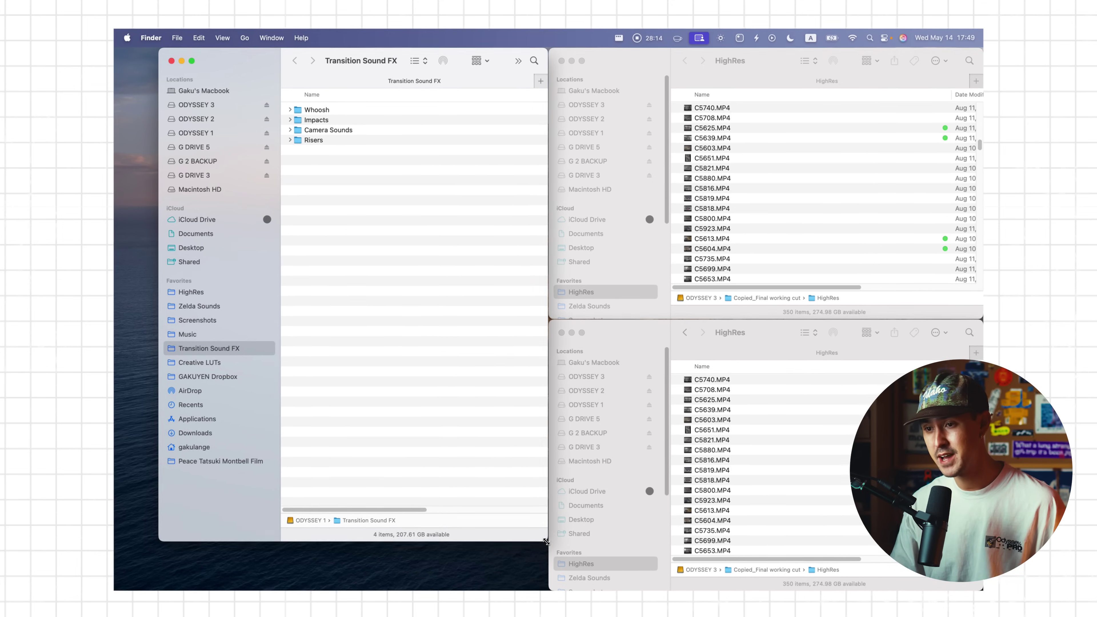